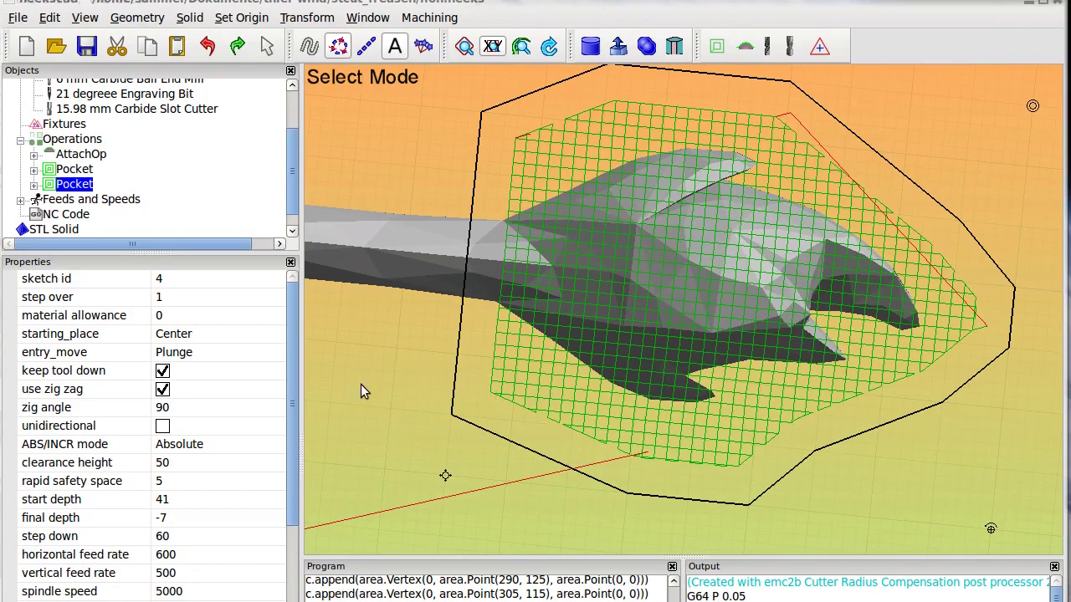
- Change AttachOp's minimum z from 0 to -10 after orbiting to a low side view
{"action": "middle_click_drag", "start_coordinate": [554, 452], "coordinate": [604, 366]}
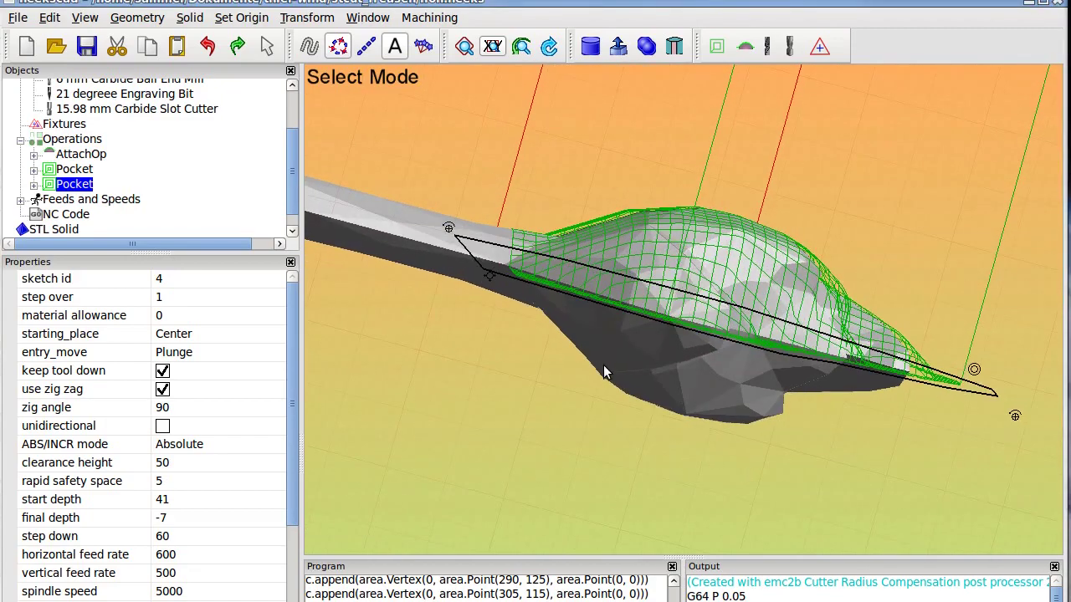
{"action": "middle_click_drag", "start_coordinate": [562, 288], "coordinate": [668, 238]}
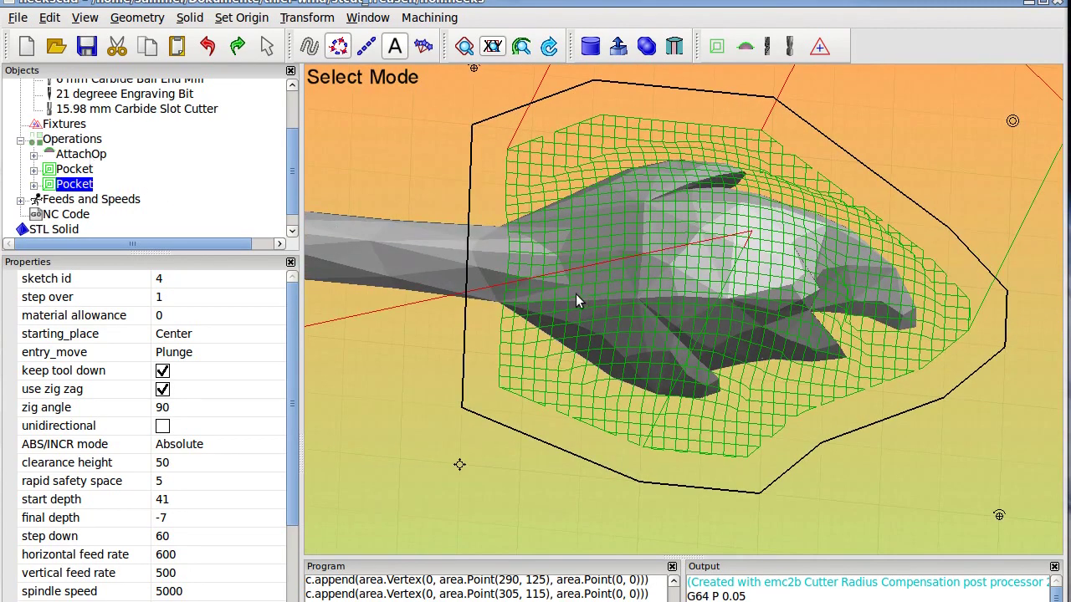
{"action": "scroll", "coordinate": [200, 435], "scroll_direction": "down", "scroll_amount": 3}
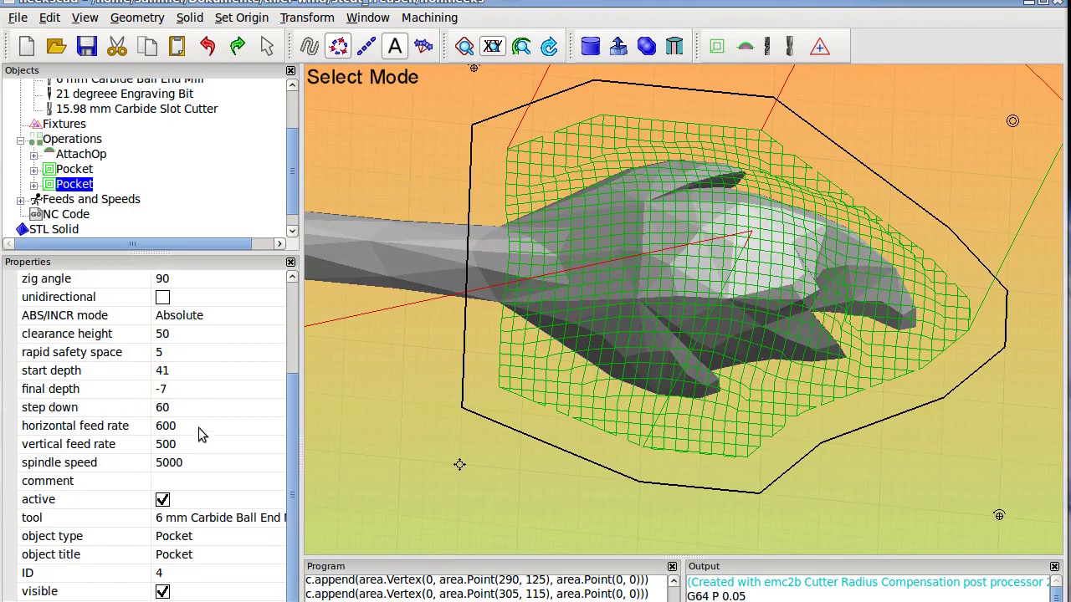
{"action": "middle_click_drag", "start_coordinate": [586, 444], "coordinate": [668, 379]}
{"action": "right_click", "coordinate": [668, 379]}
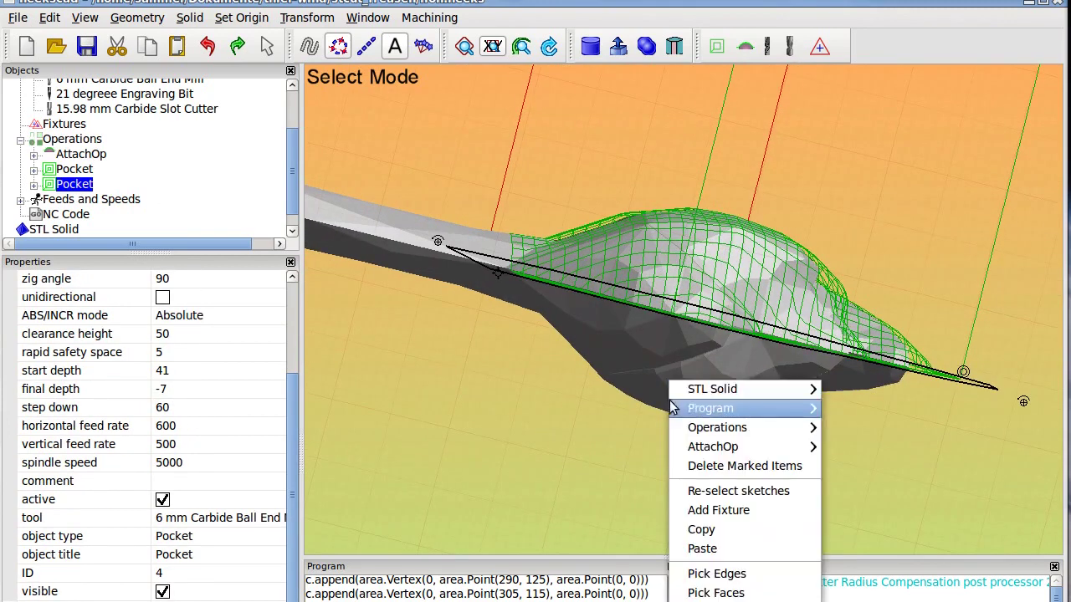
{"action": "left_click", "coordinate": [89, 161]}
{"action": "left_click", "coordinate": [88, 156]}
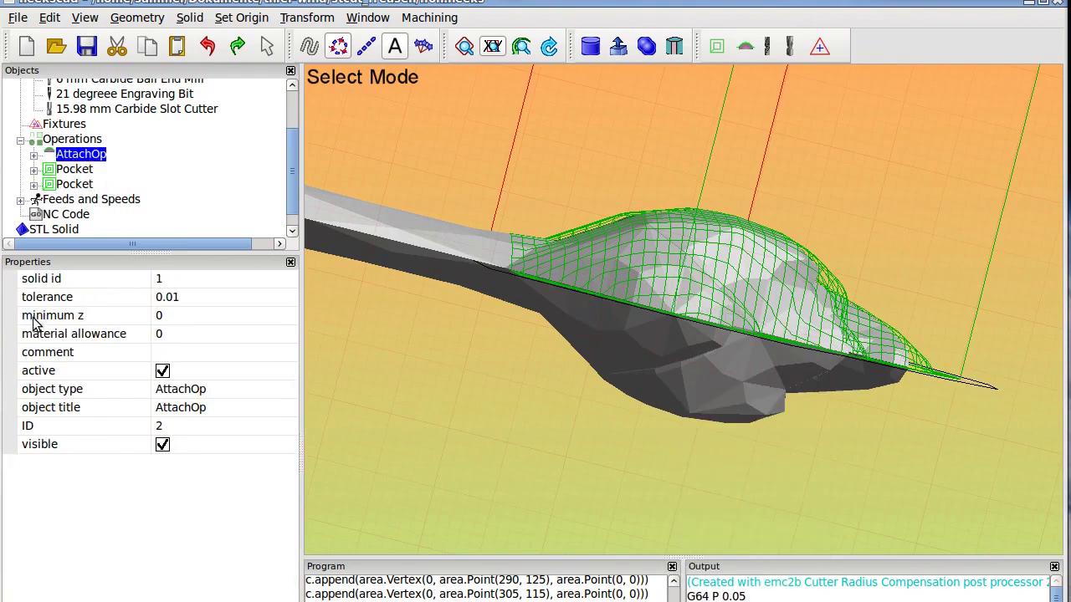
{"action": "left_click", "coordinate": [177, 323]}
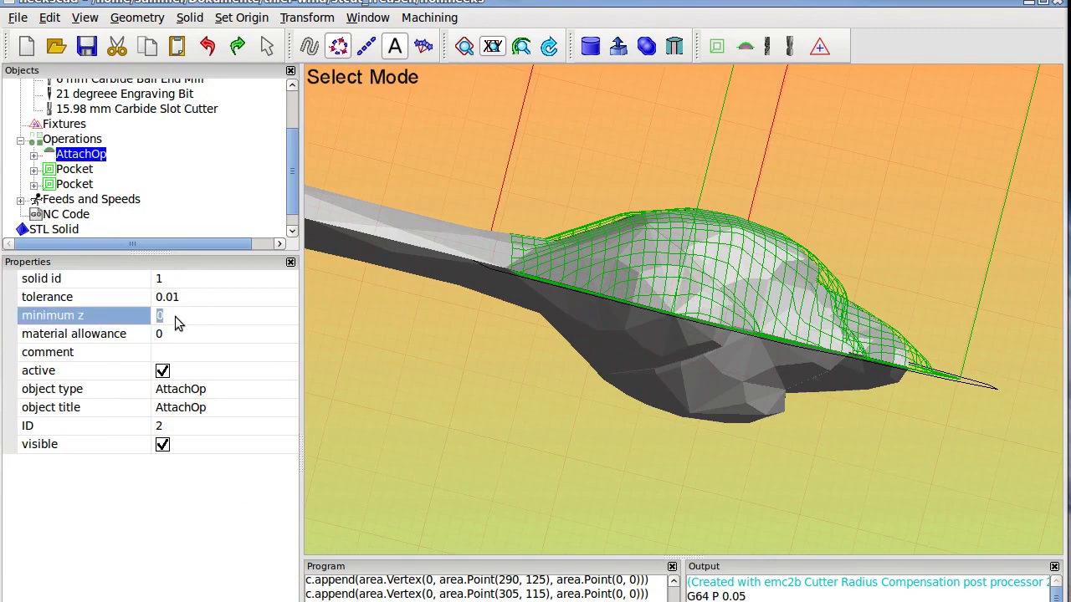
{"action": "left_click", "coordinate": [176, 316]}
{"action": "key", "text": "Escape"}
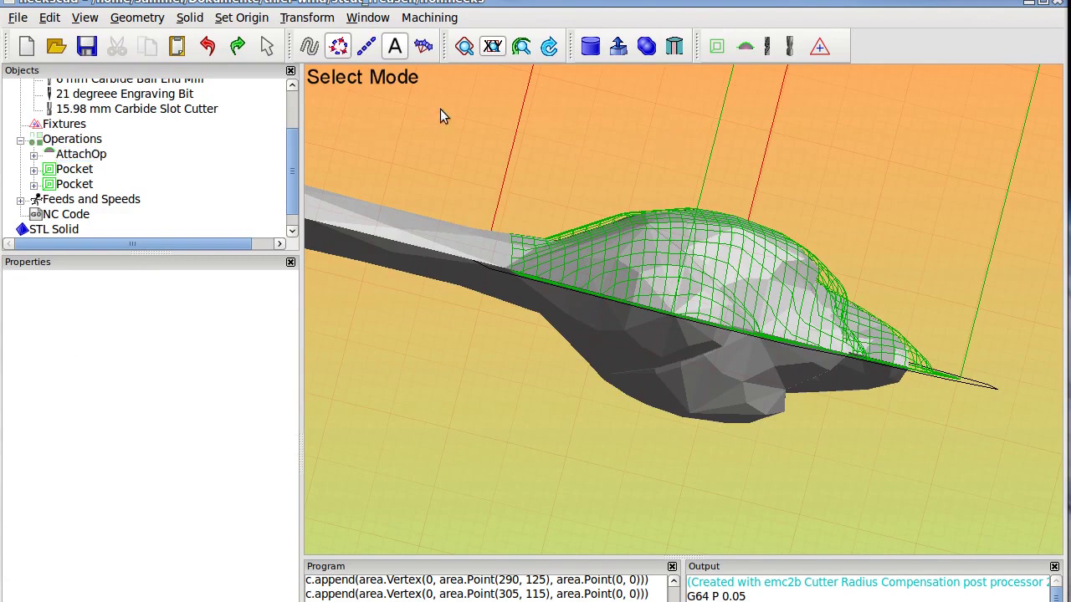
- Run Machining > Post-Process and orbit around to inspect the toolpath's underside
{"action": "left_click", "coordinate": [425, 17]}
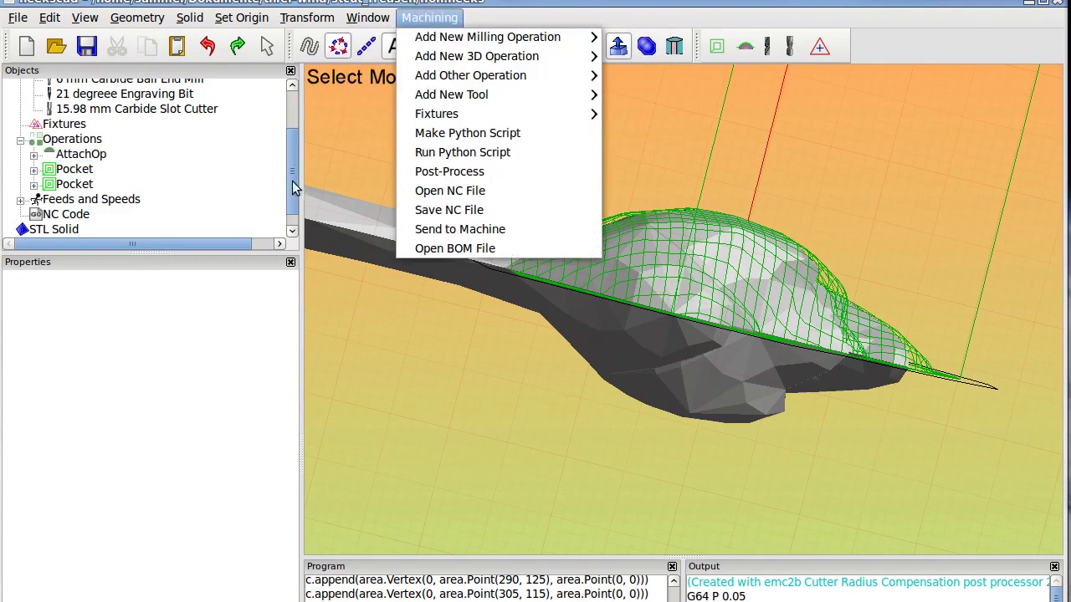
{"action": "left_click", "coordinate": [434, 172]}
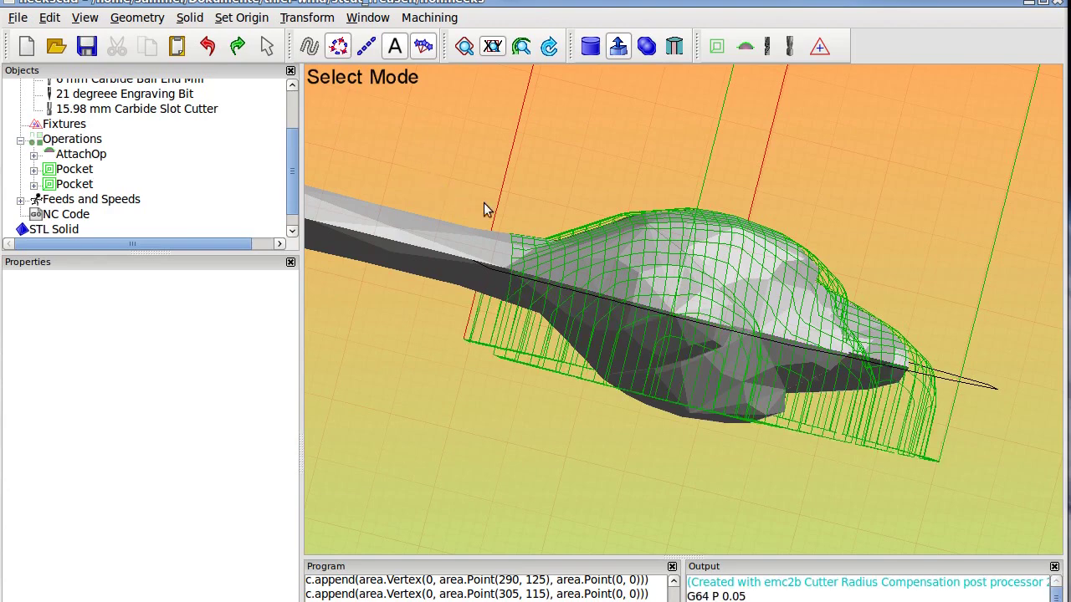
{"action": "scroll", "coordinate": [574, 230], "scroll_direction": "up", "scroll_amount": 5}
{"action": "scroll", "coordinate": [575, 222], "scroll_direction": "down", "scroll_amount": 5}
{"action": "middle_click_drag", "start_coordinate": [575, 222], "coordinate": [485, 232]}
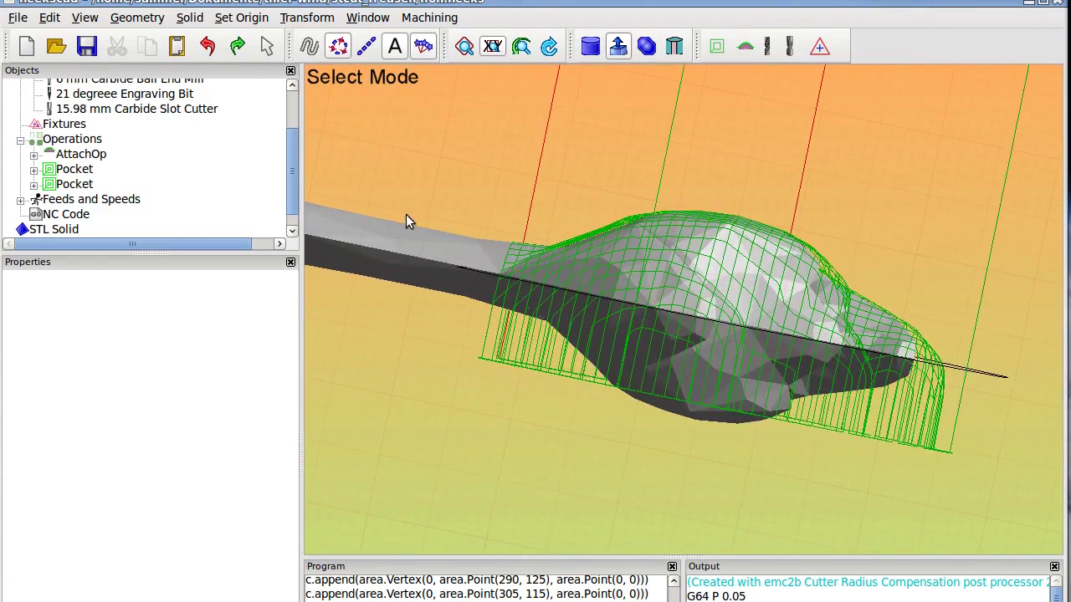
{"action": "middle_click_drag", "start_coordinate": [411, 214], "coordinate": [496, 286]}
- Delete the AttachOp and both Pocket operations from the Objects tree
{"action": "left_click", "coordinate": [92, 184]}
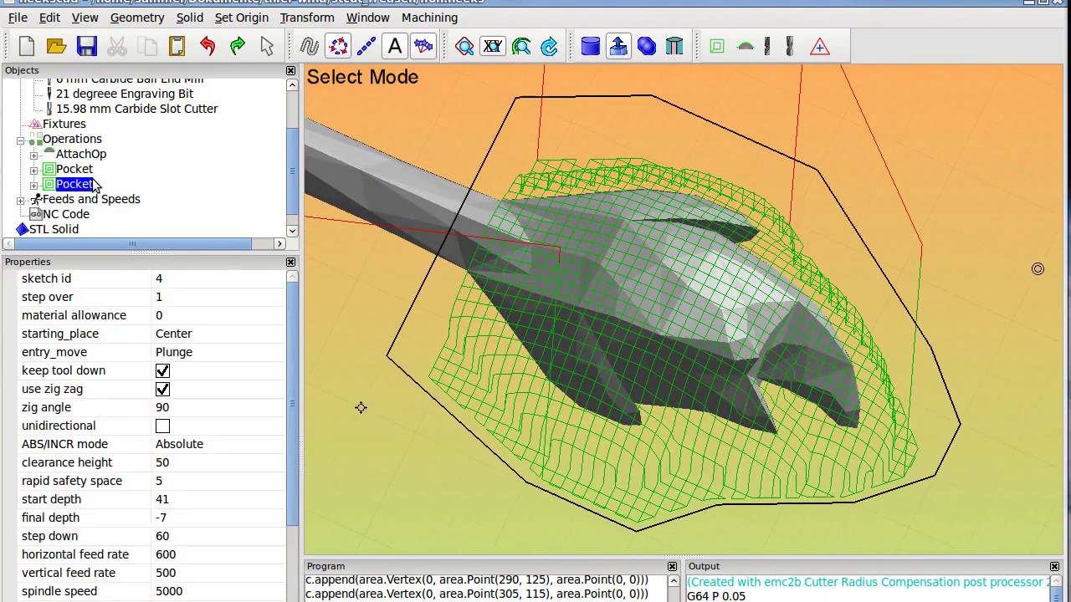
{"action": "left_click", "coordinate": [90, 152]}
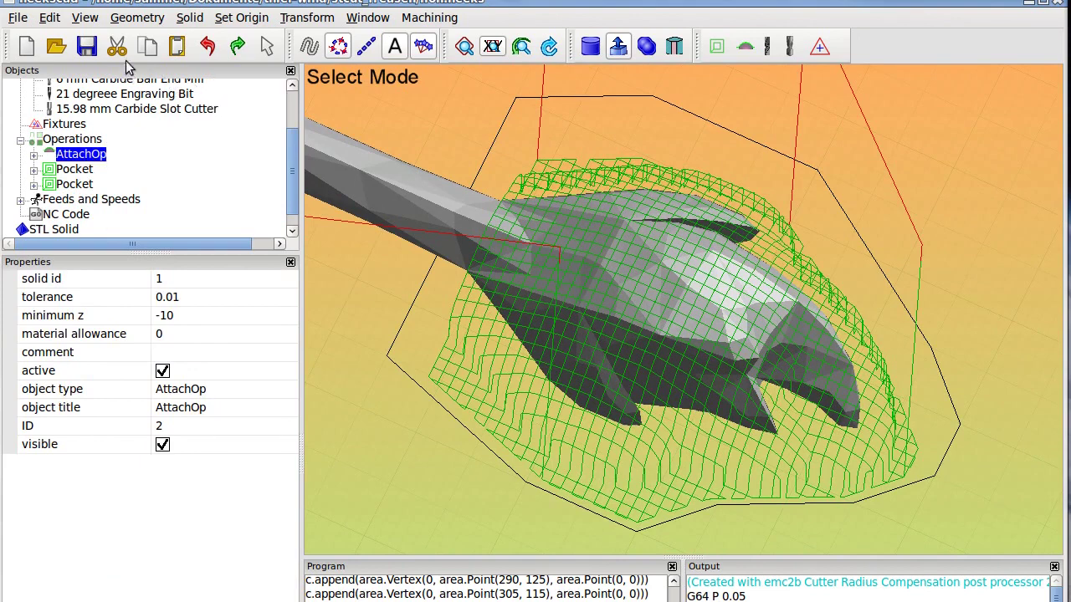
{"action": "key", "text": "Delete"}
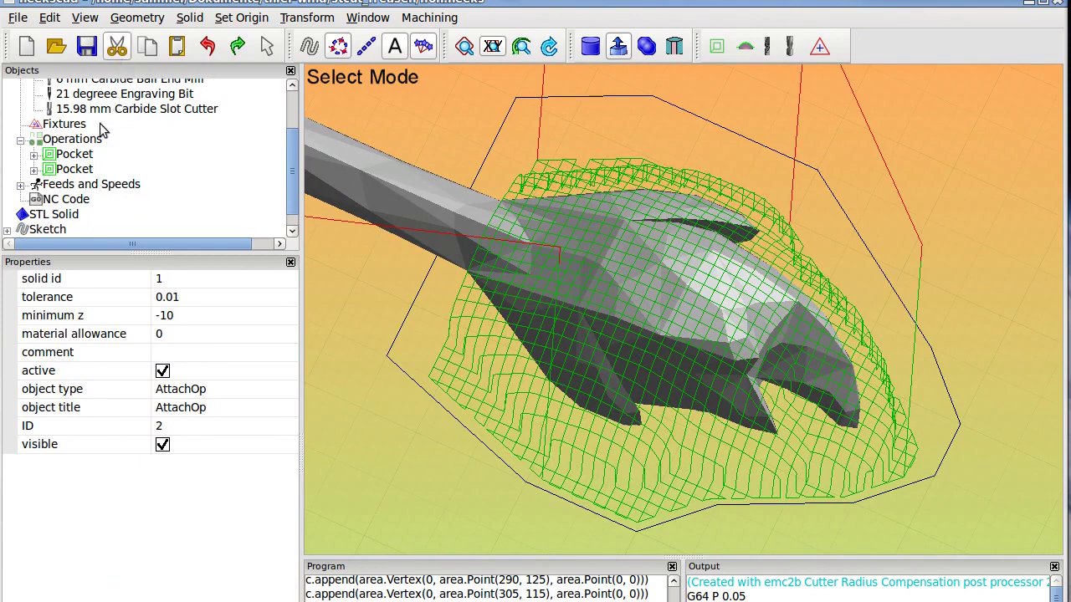
{"action": "left_click", "coordinate": [90, 159]}
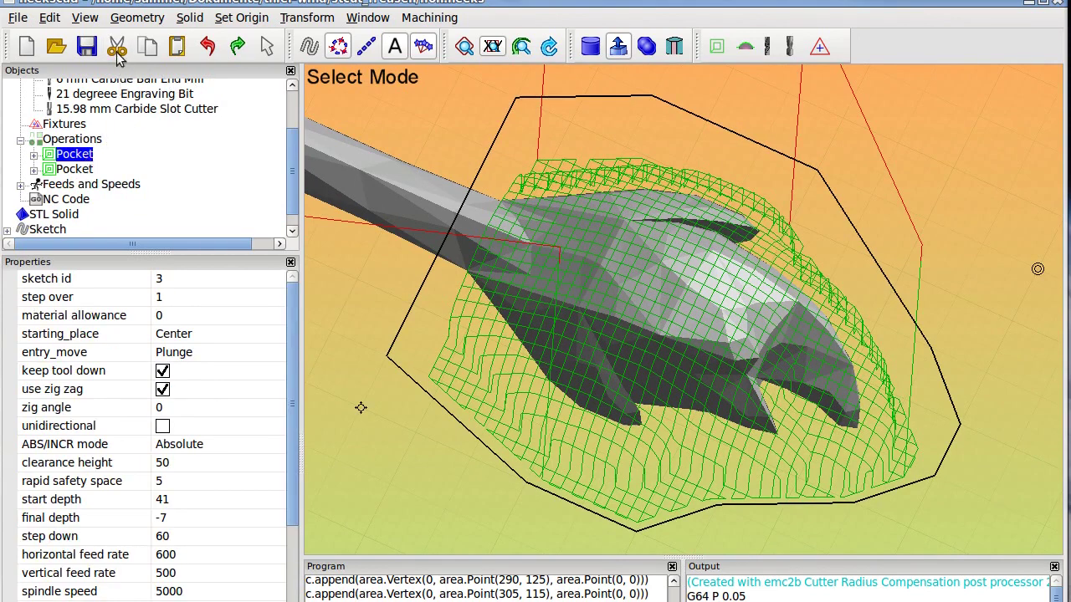
{"action": "key", "text": "Delete"}
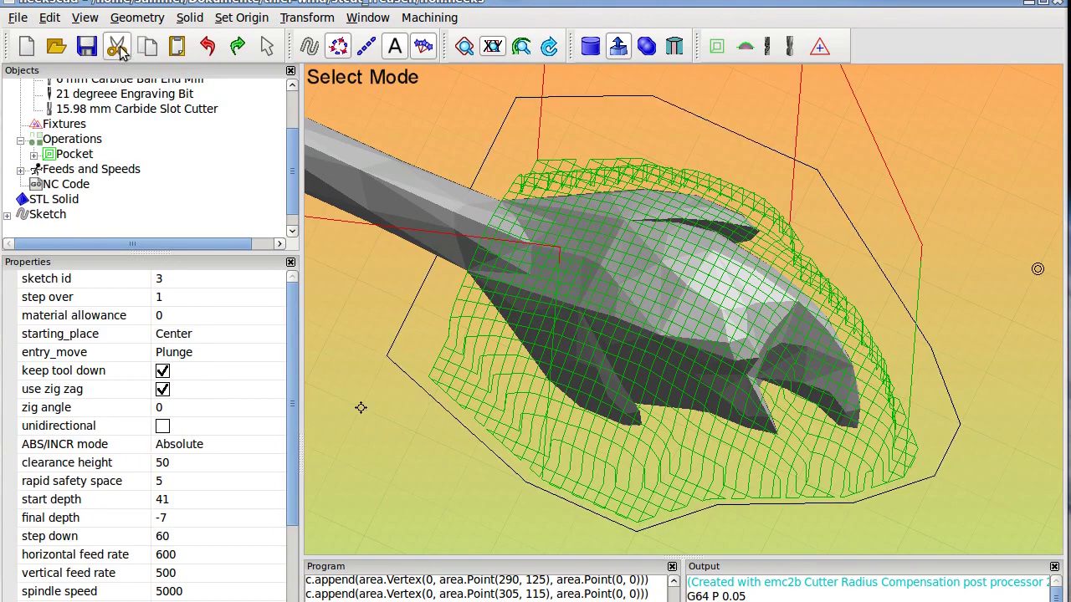
{"action": "left_click", "coordinate": [85, 156]}
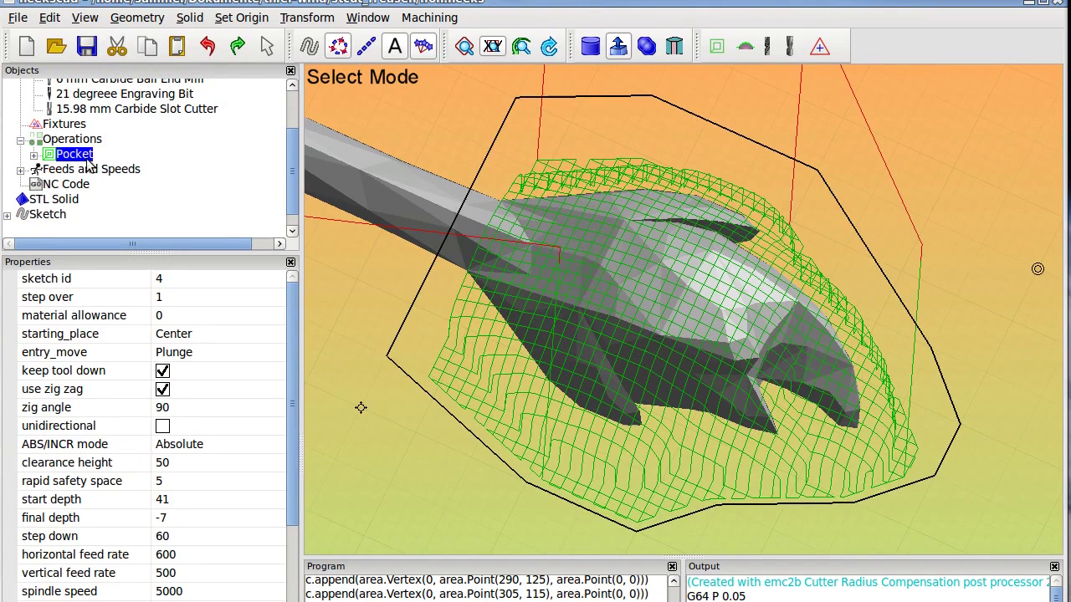
{"action": "key", "text": "Delete"}
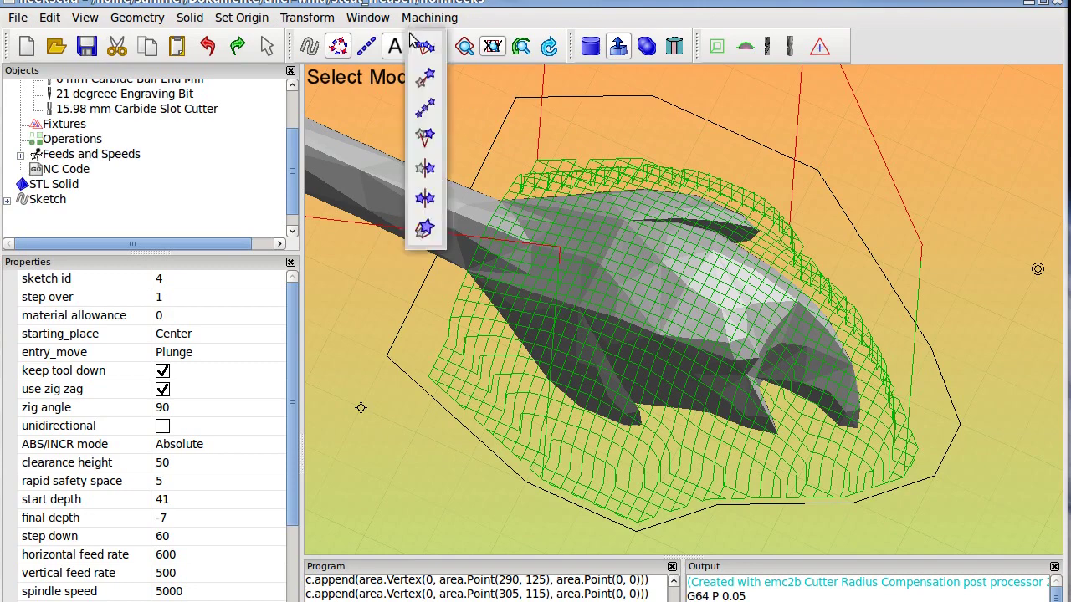
- Post-process with no operations left to clear the toolpath
{"action": "left_click", "coordinate": [429, 17]}
{"action": "left_click", "coordinate": [421, 178]}
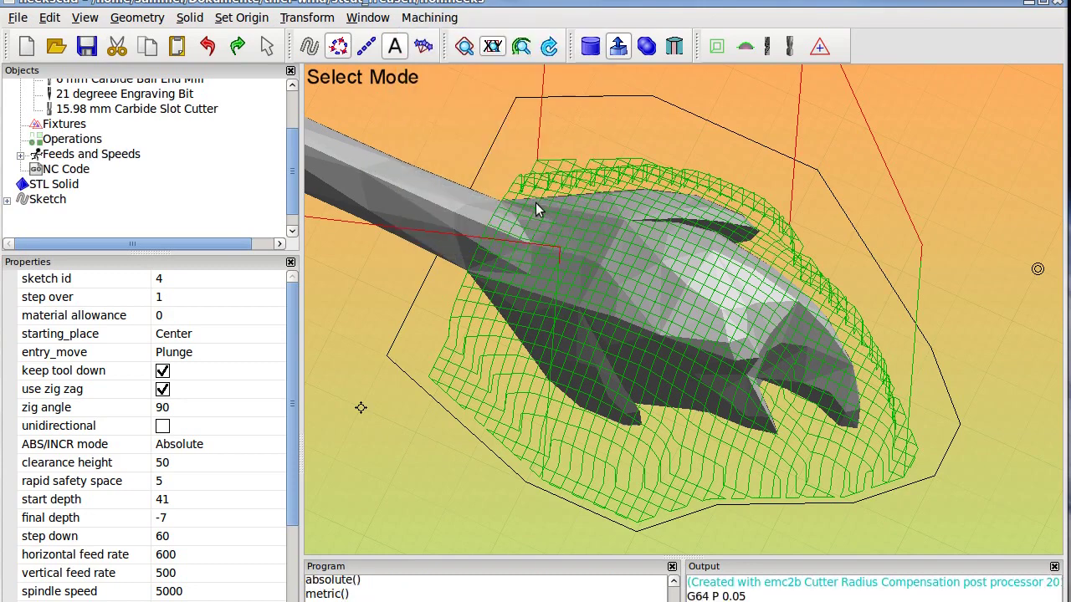
{"action": "scroll", "coordinate": [535, 203], "scroll_direction": "down", "scroll_amount": 6}
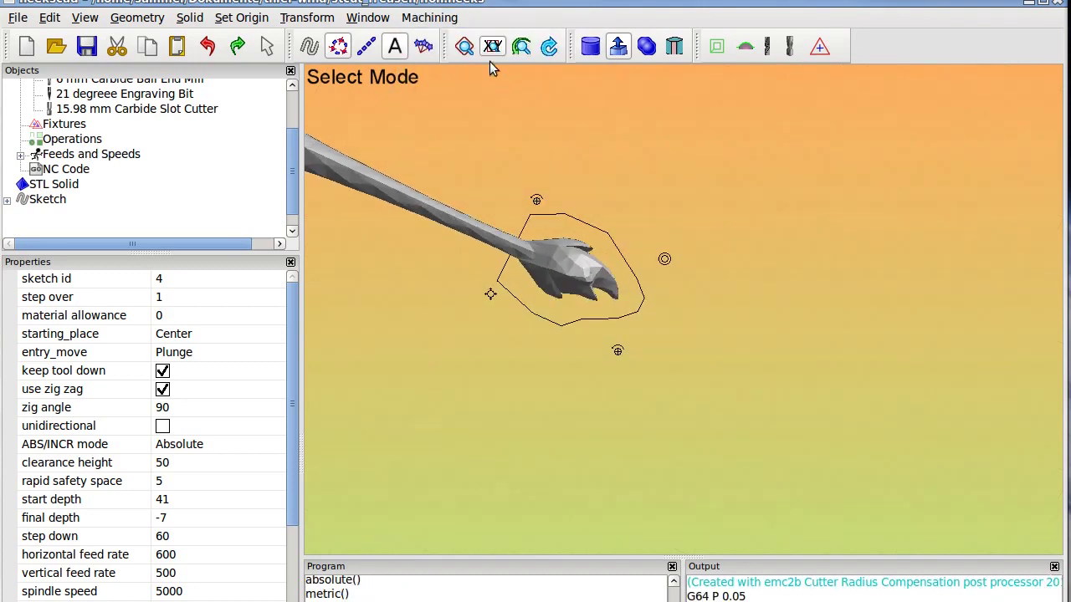
- In XY view, attach the lion's STL Solid to a new AttachOp, then select the tail Sketch
{"action": "left_click", "coordinate": [491, 48]}
{"action": "scroll", "coordinate": [506, 239], "scroll_direction": "down", "scroll_amount": 3}
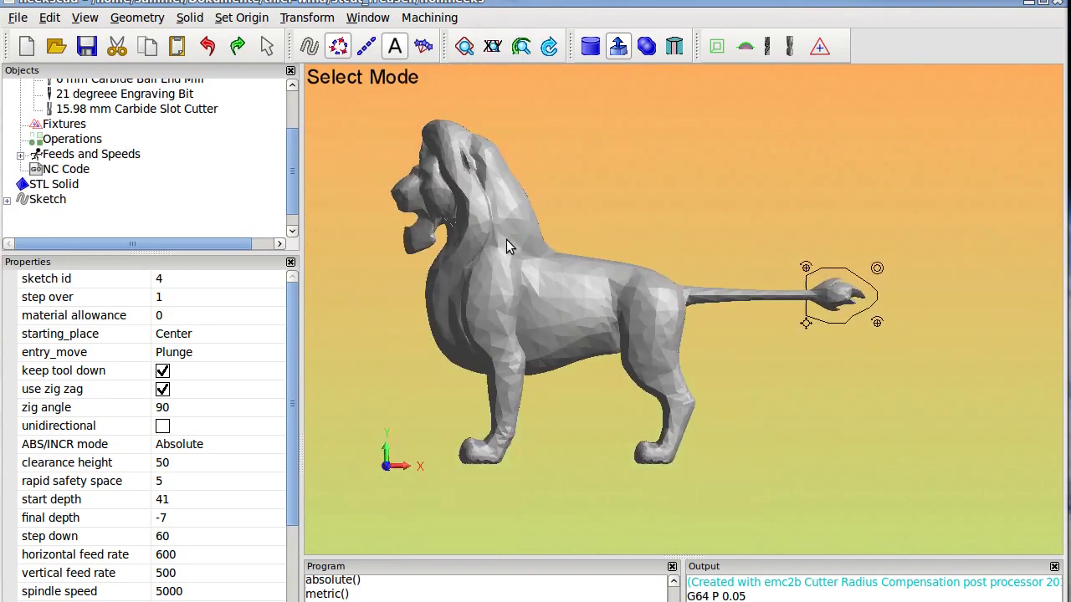
{"action": "scroll", "coordinate": [590, 200], "scroll_direction": "up", "scroll_amount": 1}
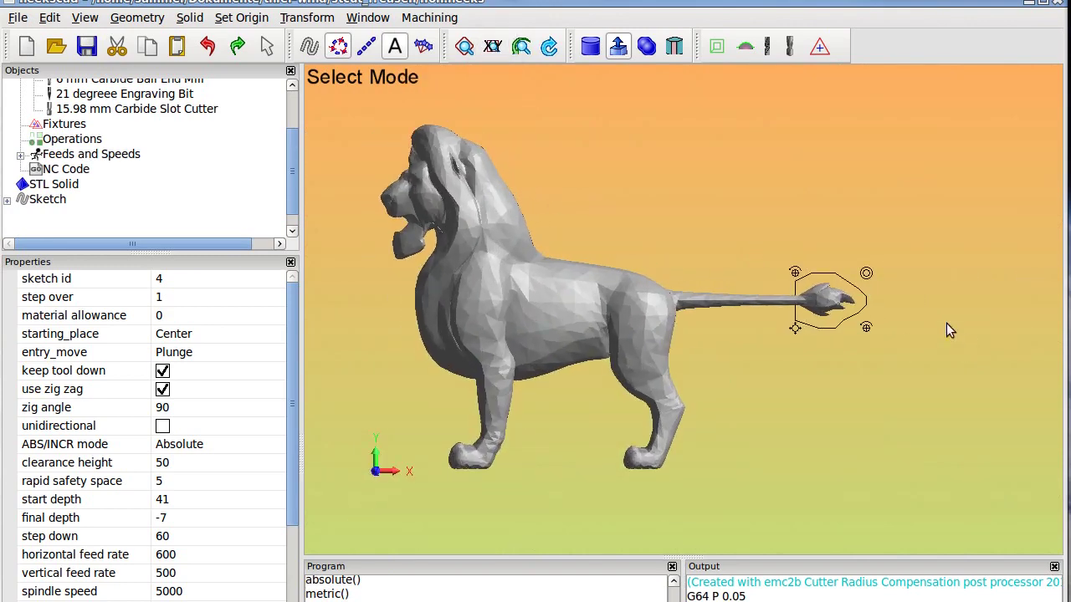
{"action": "scroll", "coordinate": [921, 313], "scroll_direction": "up", "scroll_amount": 5}
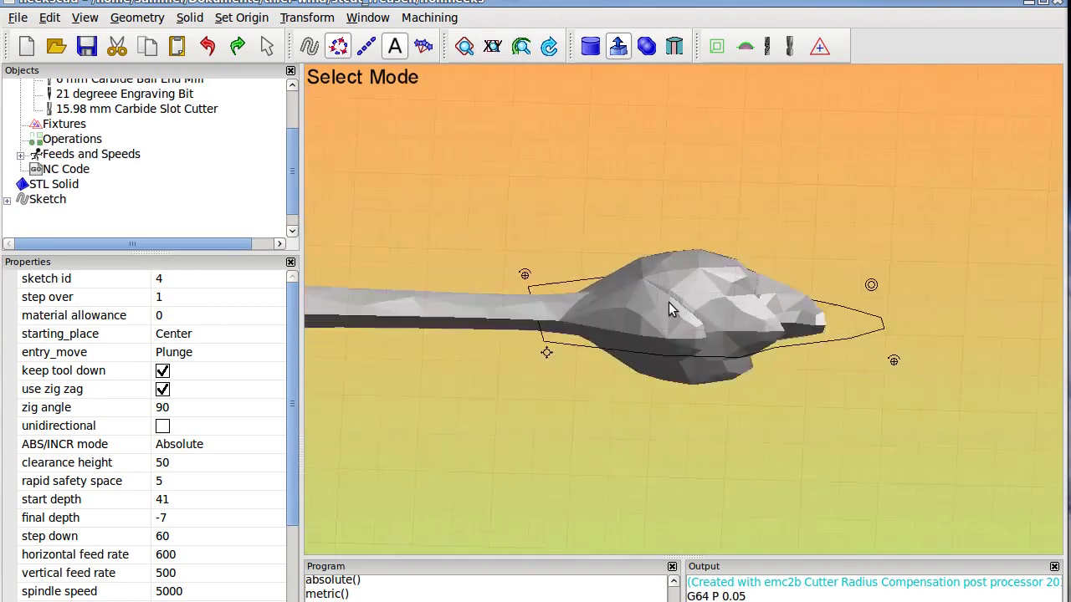
{"action": "mouse_move", "coordinate": [668, 304]}
{"action": "middle_mouse_down"}
{"action": "mouse_move", "coordinate": [669, 276]}
{"action": "mouse_move", "coordinate": [665, 327]}
{"action": "mouse_move", "coordinate": [657, 292]}
{"action": "mouse_move", "coordinate": [664, 358]}
{"action": "middle_mouse_up"}
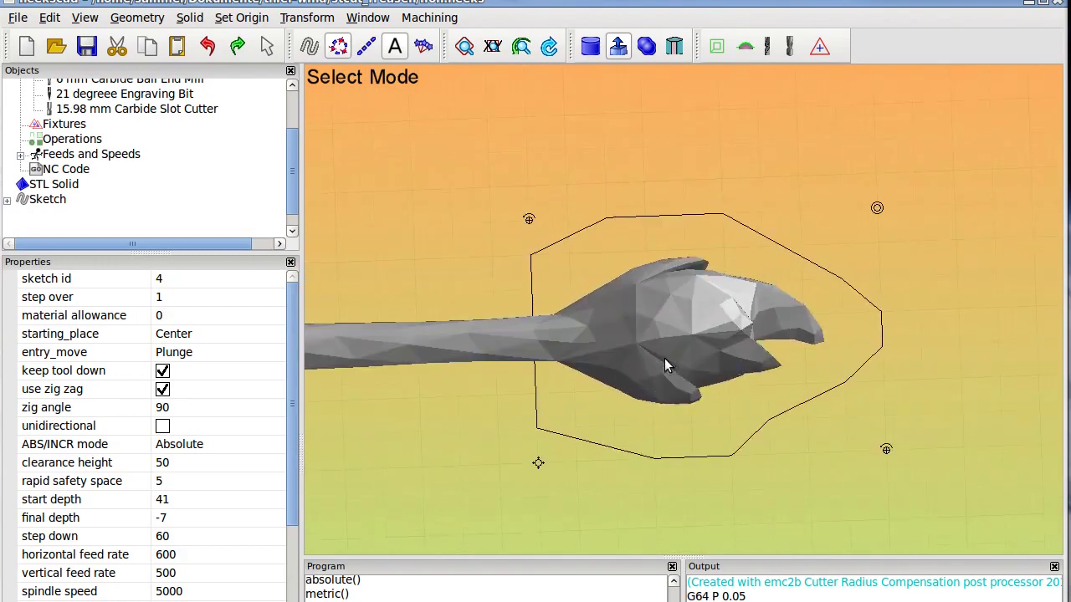
{"action": "left_click", "coordinate": [52, 186]}
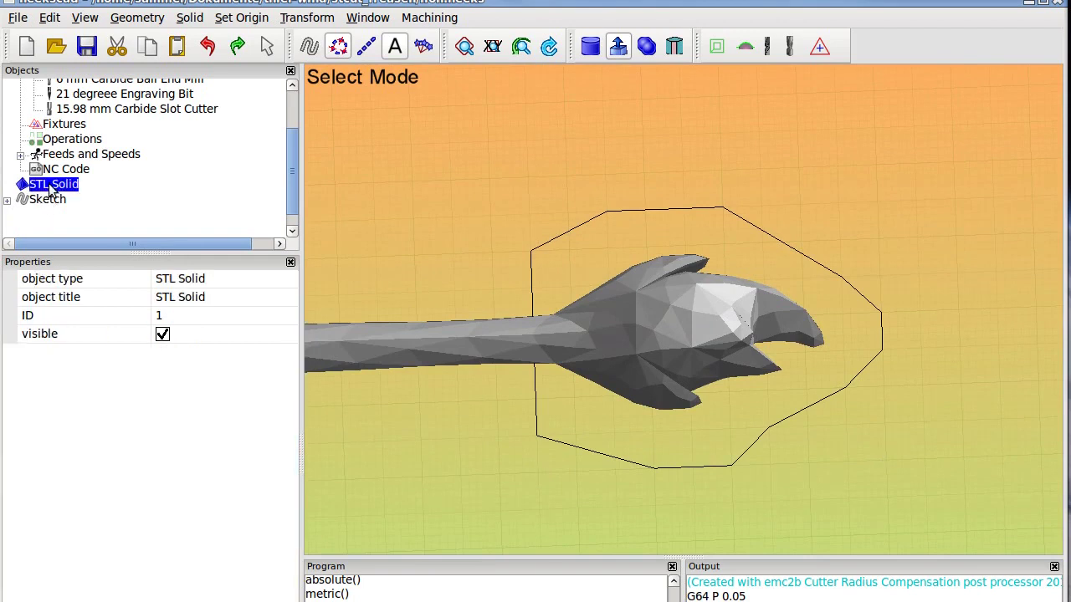
{"action": "left_click", "coordinate": [748, 52]}
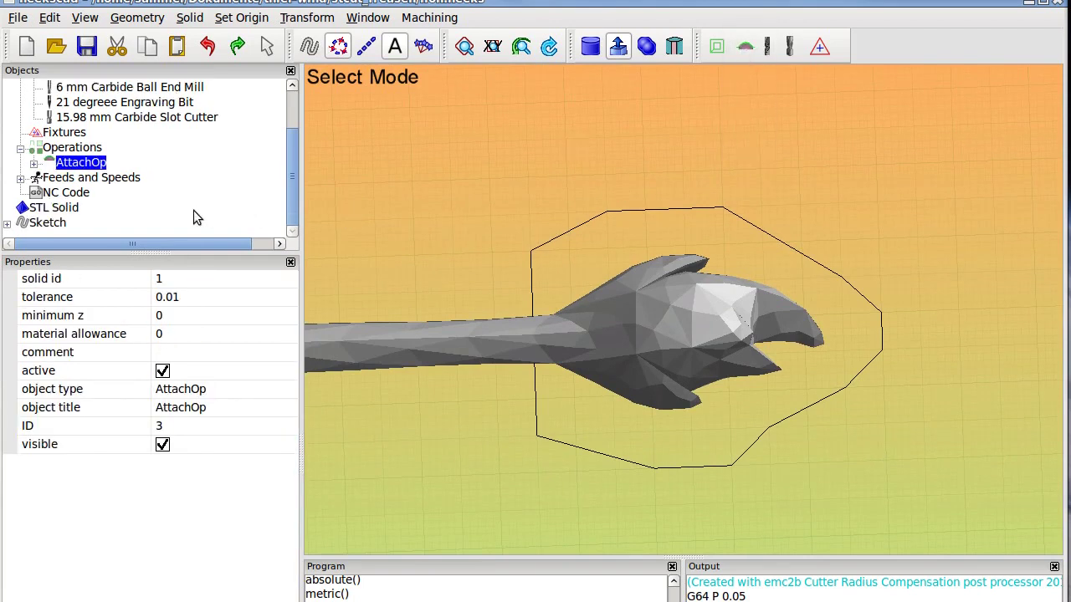
{"action": "left_click", "coordinate": [33, 164]}
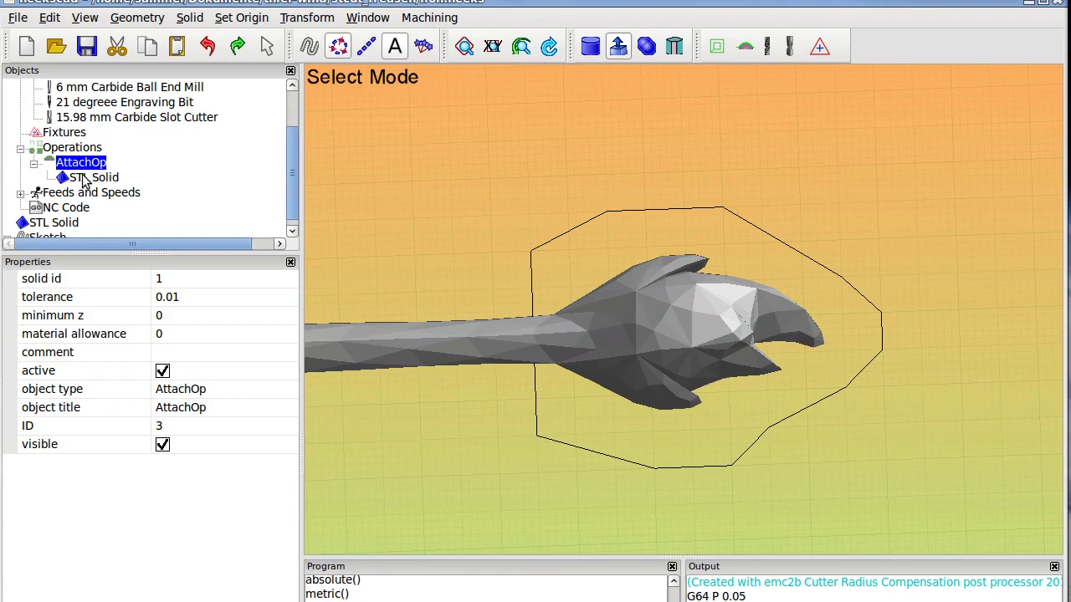
{"action": "scroll", "coordinate": [107, 201], "scroll_direction": "down", "scroll_amount": 1}
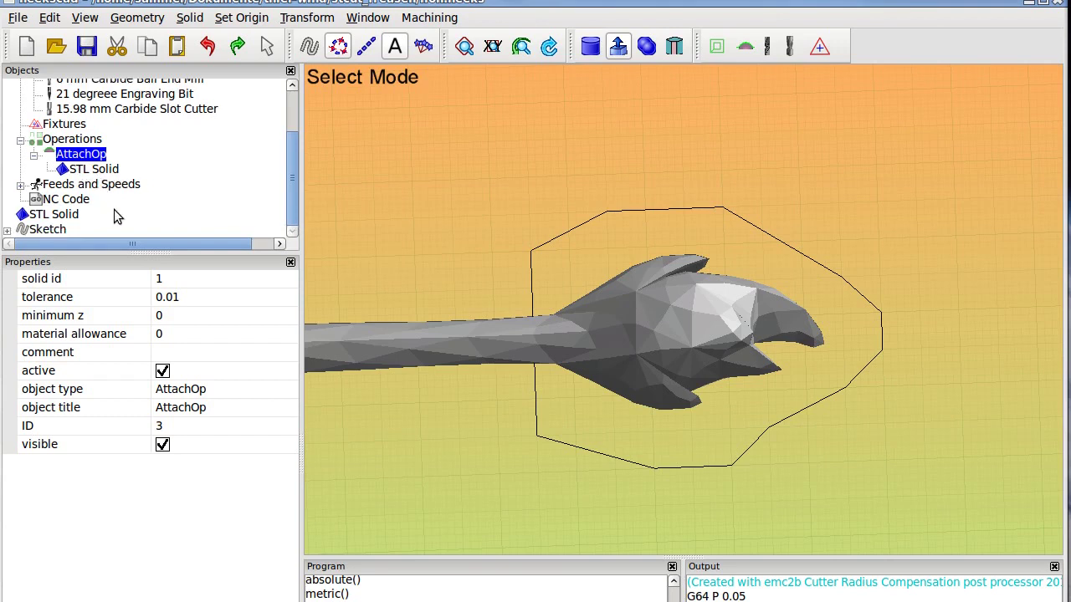
{"action": "left_click", "coordinate": [56, 229]}
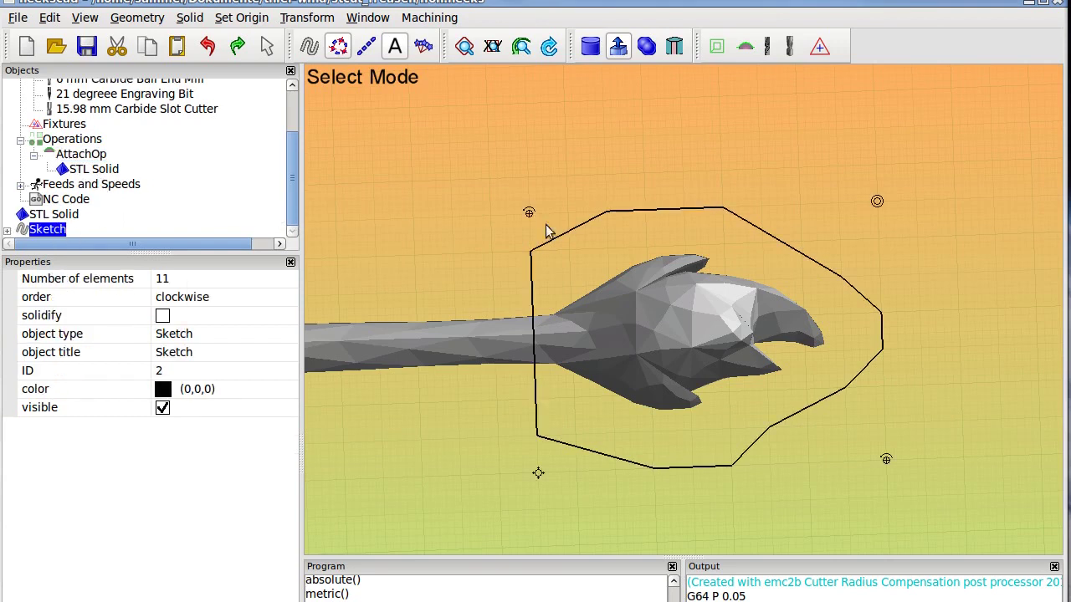
- Create a Pocket from the sketch: boundary start, 6 mm Carbide Ball End Mill, zig zag angle 0
{"action": "mouse_move", "coordinate": [717, 38]}
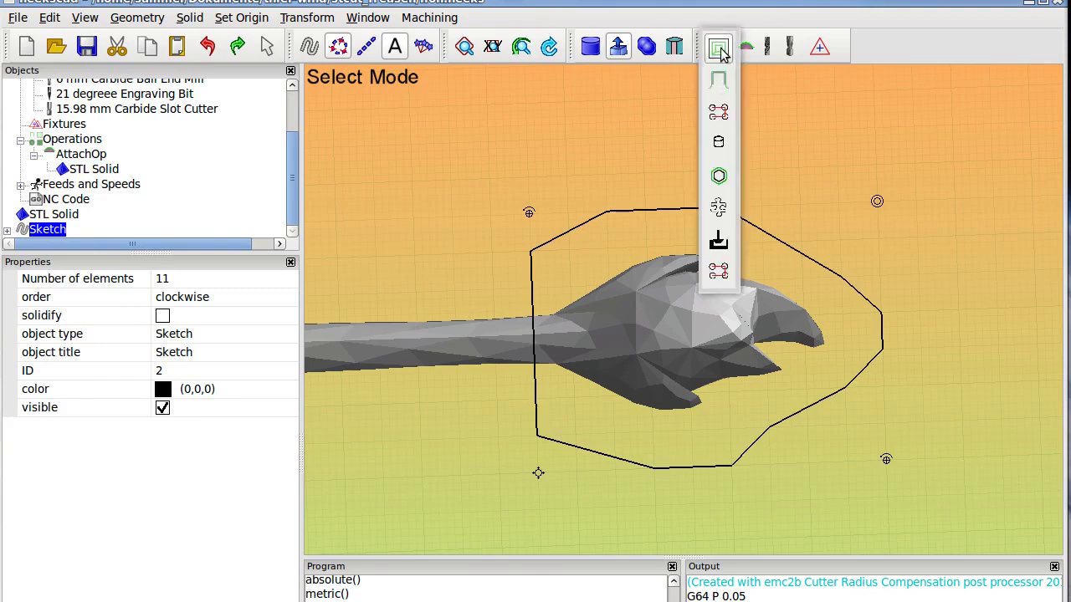
{"action": "left_click", "coordinate": [719, 49]}
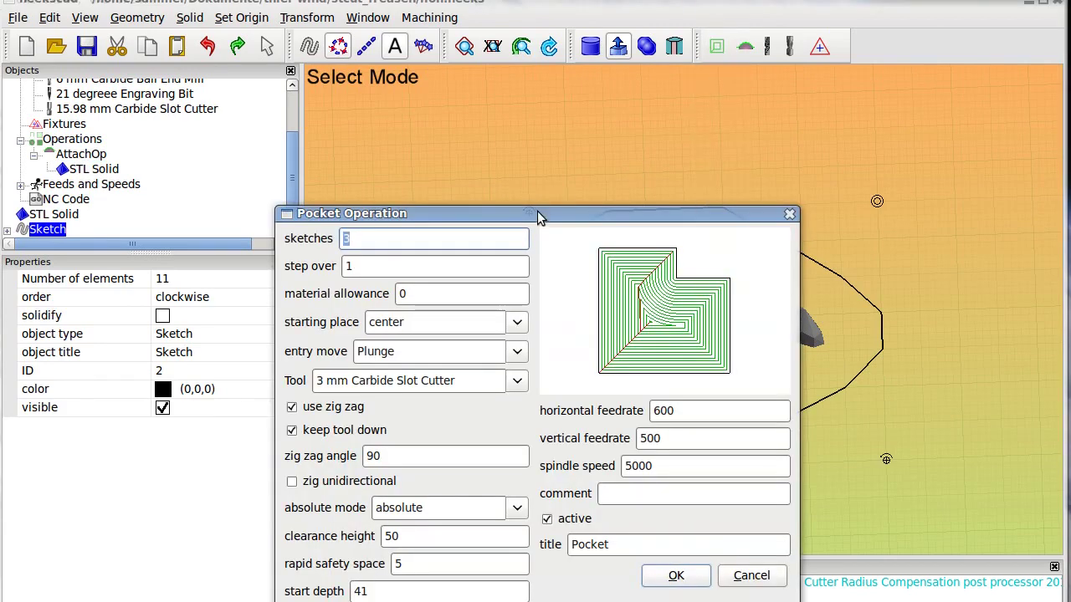
{"action": "left_click_drag", "start_coordinate": [537, 211], "coordinate": [587, 109]}
{"action": "left_click", "coordinate": [479, 232]}
{"action": "left_click", "coordinate": [566, 221]}
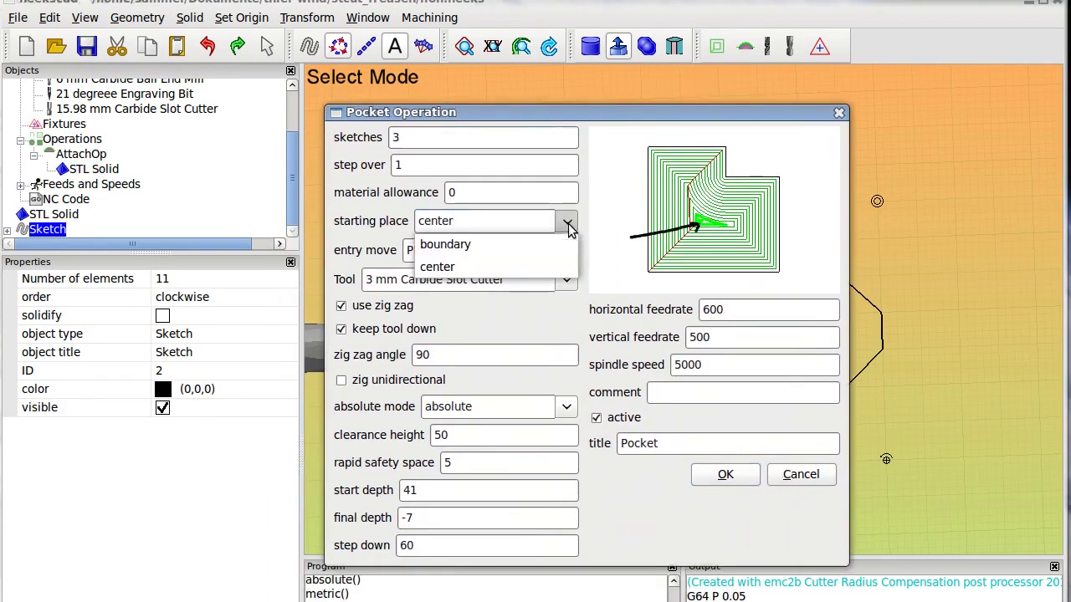
{"action": "left_click", "coordinate": [510, 242]}
{"action": "left_click", "coordinate": [517, 282]}
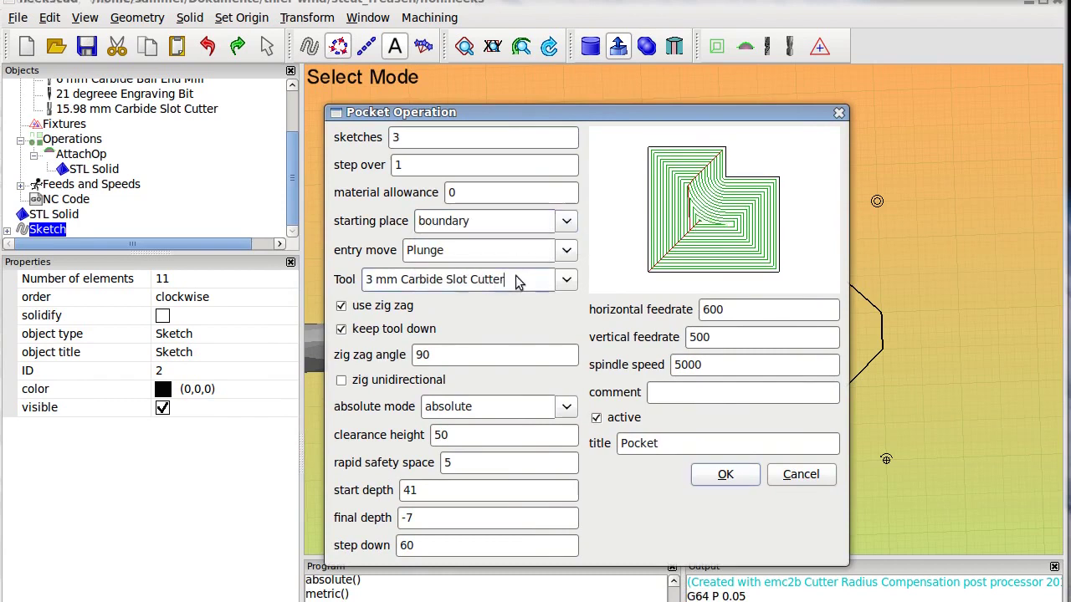
{"action": "left_click", "coordinate": [556, 283]}
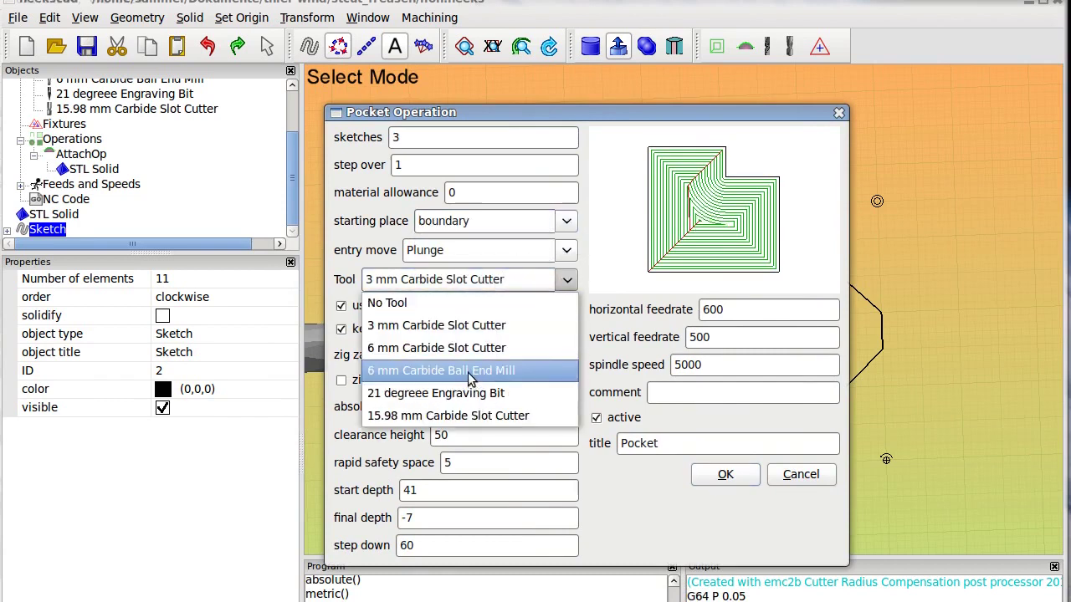
{"action": "left_click", "coordinate": [473, 378]}
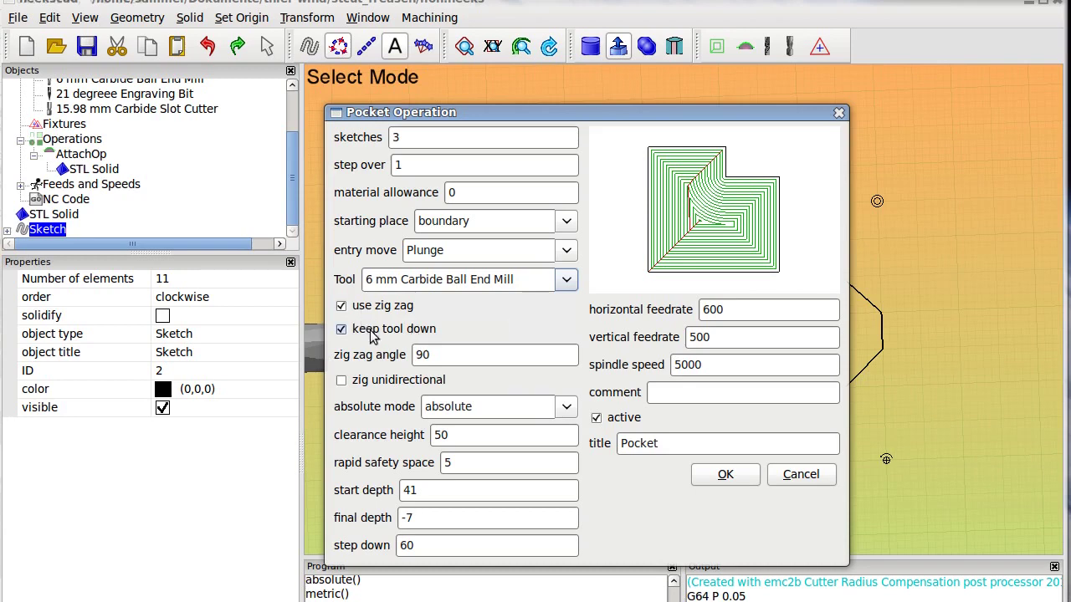
{"action": "double_click", "coordinate": [452, 357]}
{"action": "type", "text": "0"}
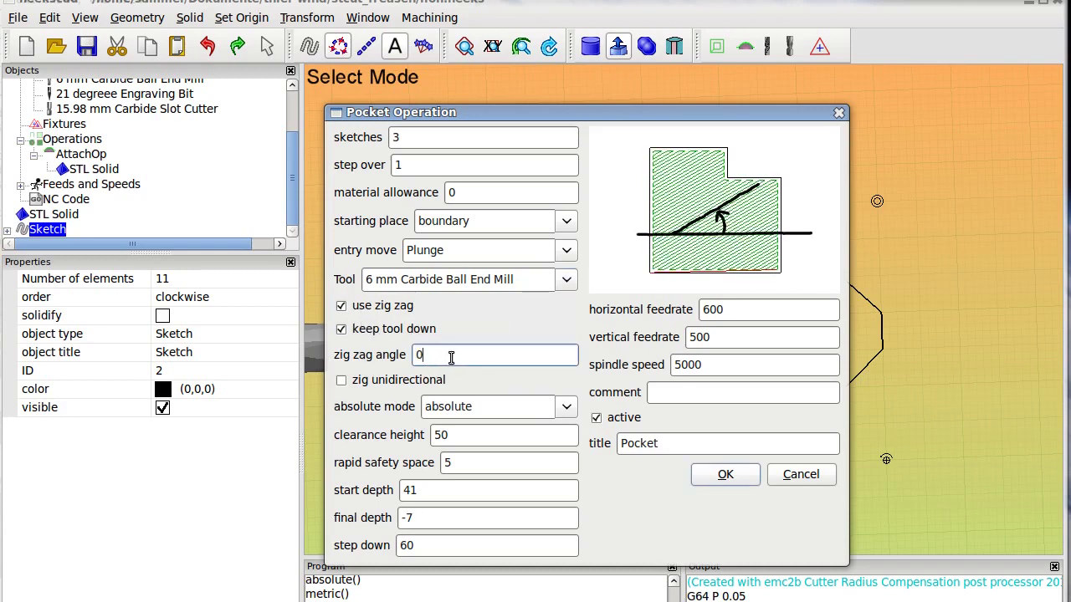
{"action": "key", "text": "Return"}
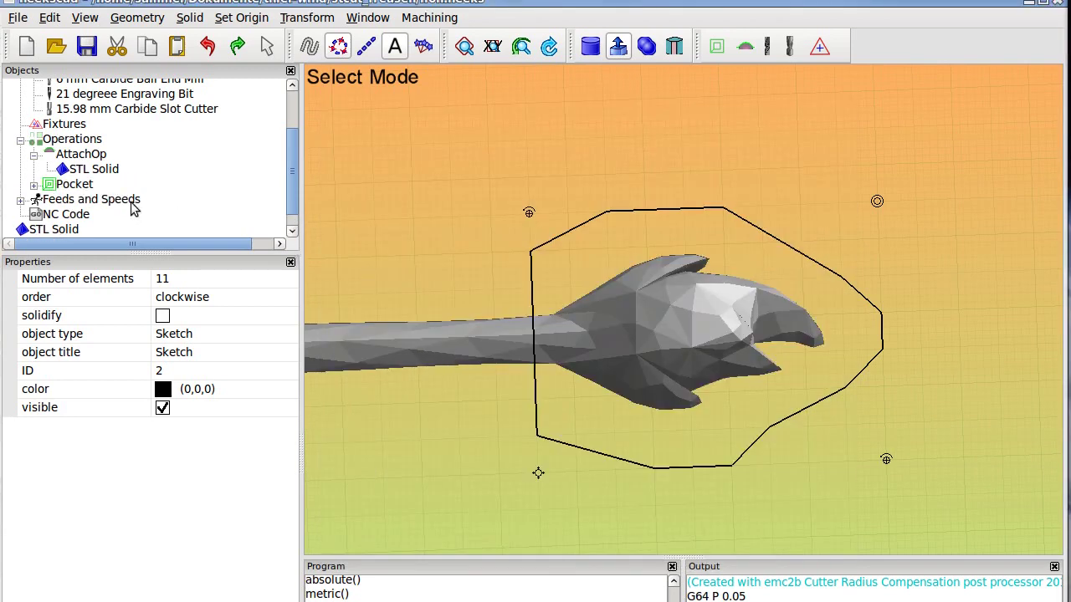
{"action": "left_click", "coordinate": [77, 185]}
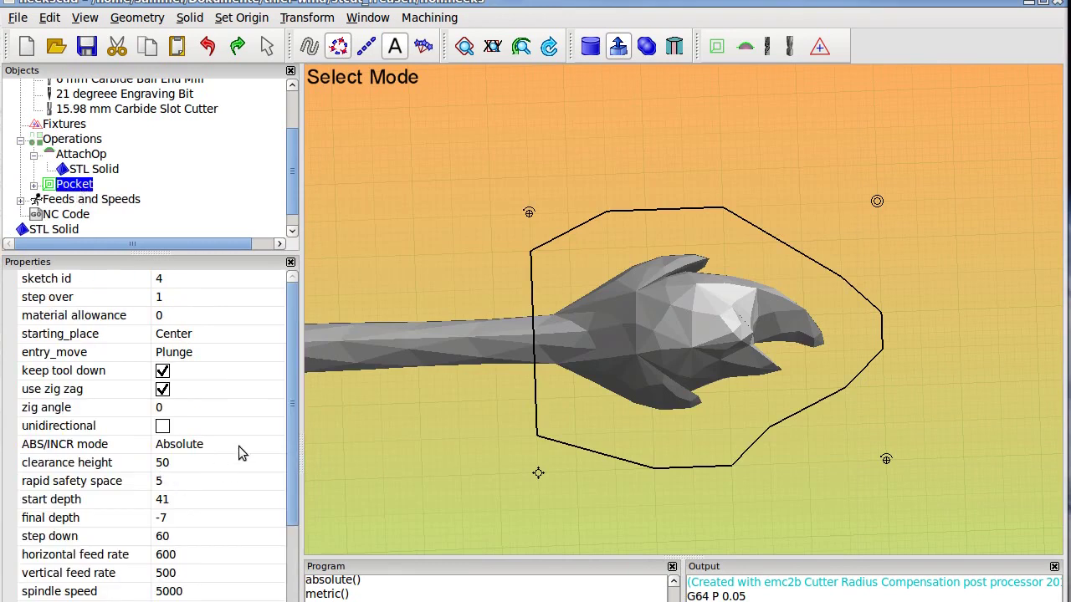
{"action": "scroll", "coordinate": [182, 472], "scroll_direction": "down", "scroll_amount": 1}
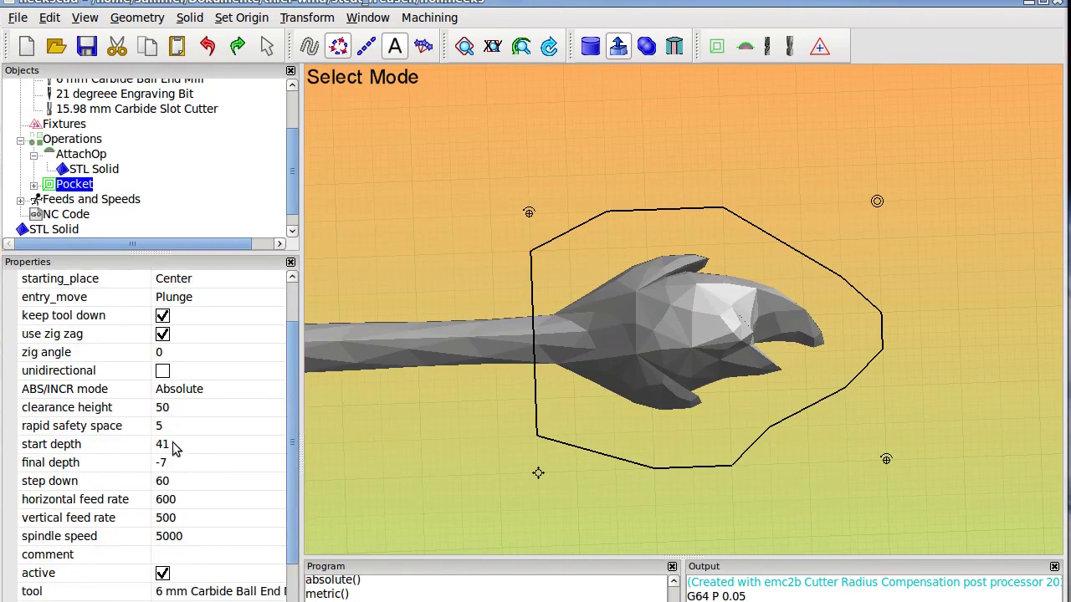
{"action": "scroll", "coordinate": [452, 422], "scroll_direction": "down", "scroll_amount": 2}
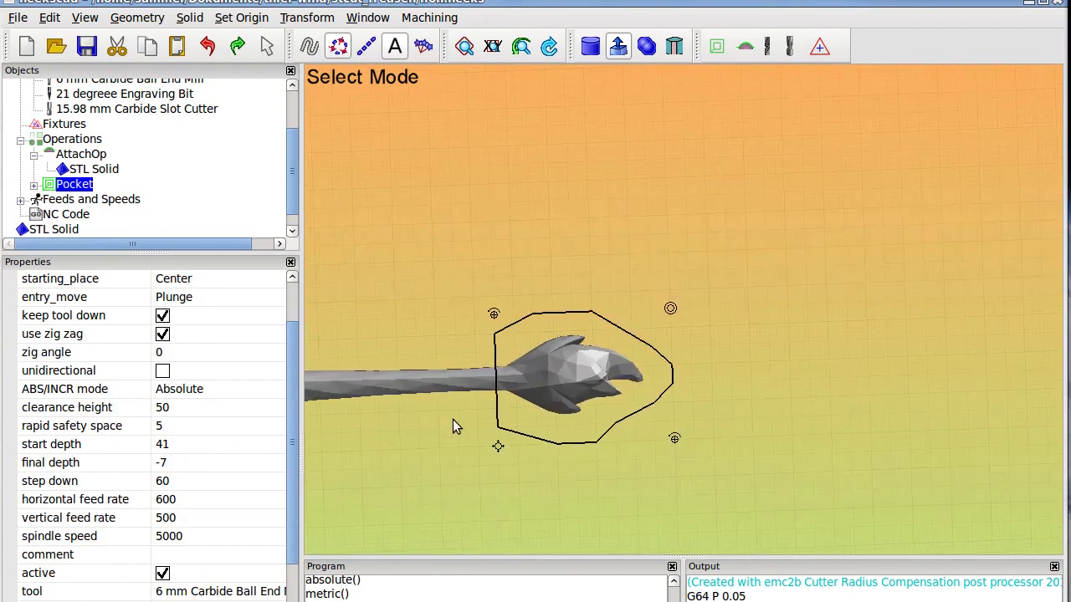
{"action": "scroll", "coordinate": [453, 427], "scroll_direction": "down", "scroll_amount": 1}
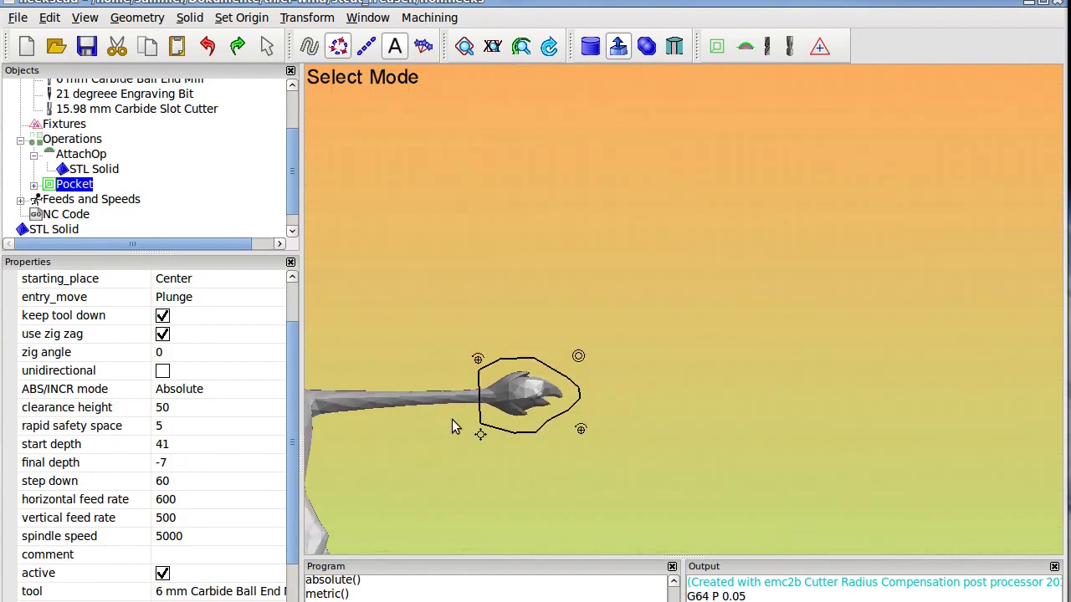
{"action": "left_click", "coordinate": [494, 48]}
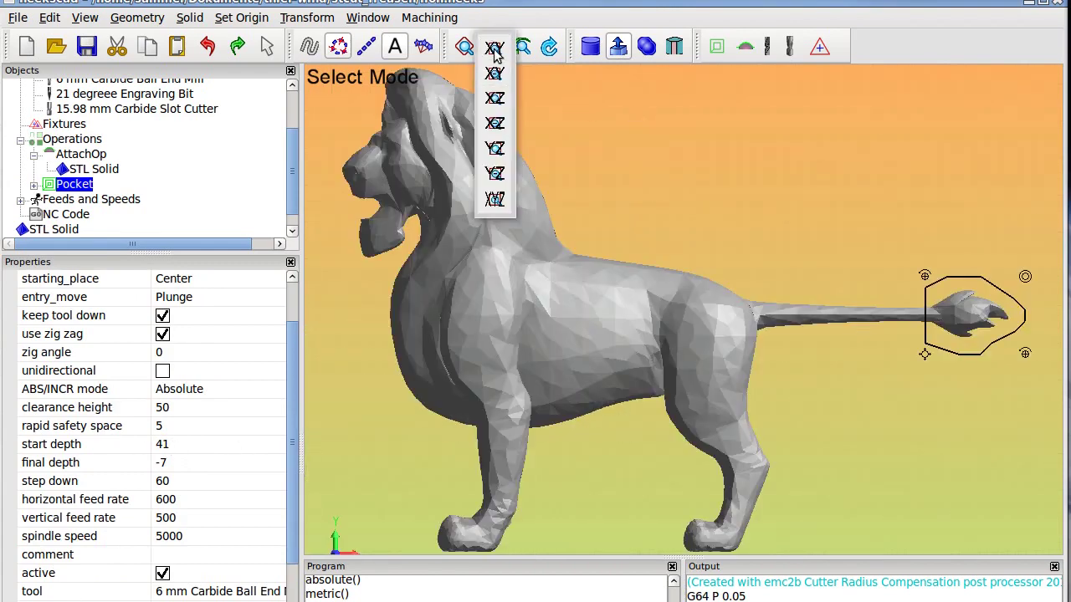
{"action": "left_click", "coordinate": [496, 125]}
{"action": "scroll", "coordinate": [426, 308], "scroll_direction": "down", "scroll_amount": 2}
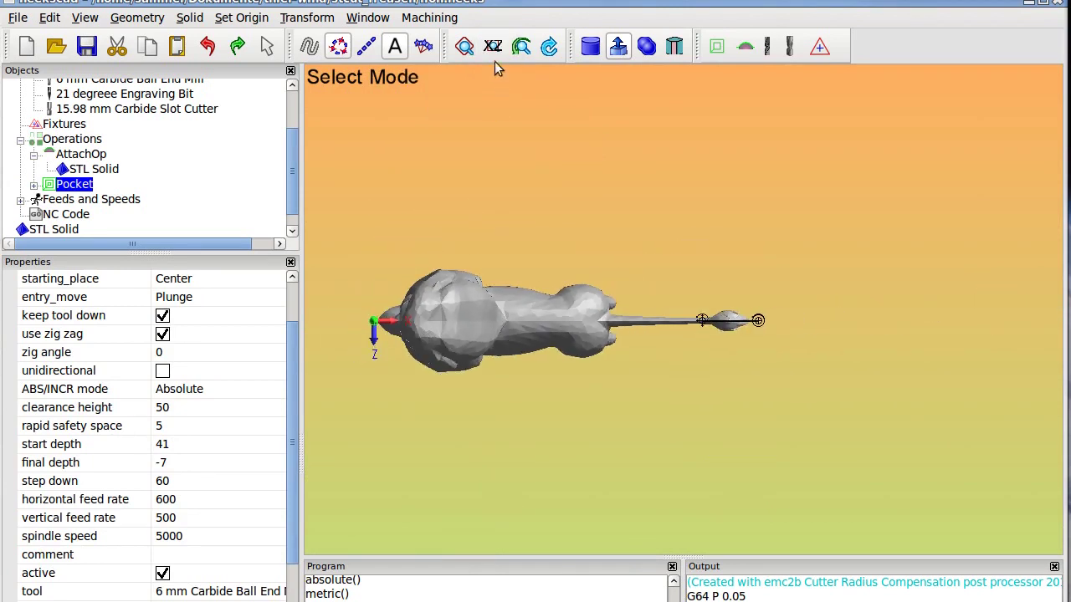
{"action": "mouse_move", "coordinate": [495, 50]}
{"action": "left_click", "coordinate": [495, 124]}
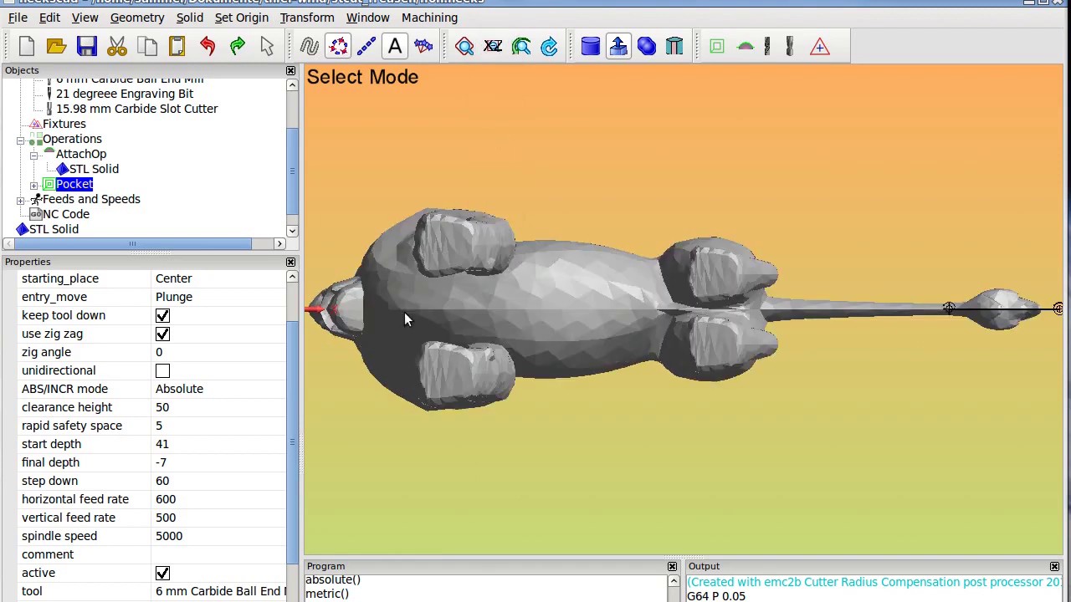
{"action": "scroll", "coordinate": [434, 301], "scroll_direction": "down", "scroll_amount": 2}
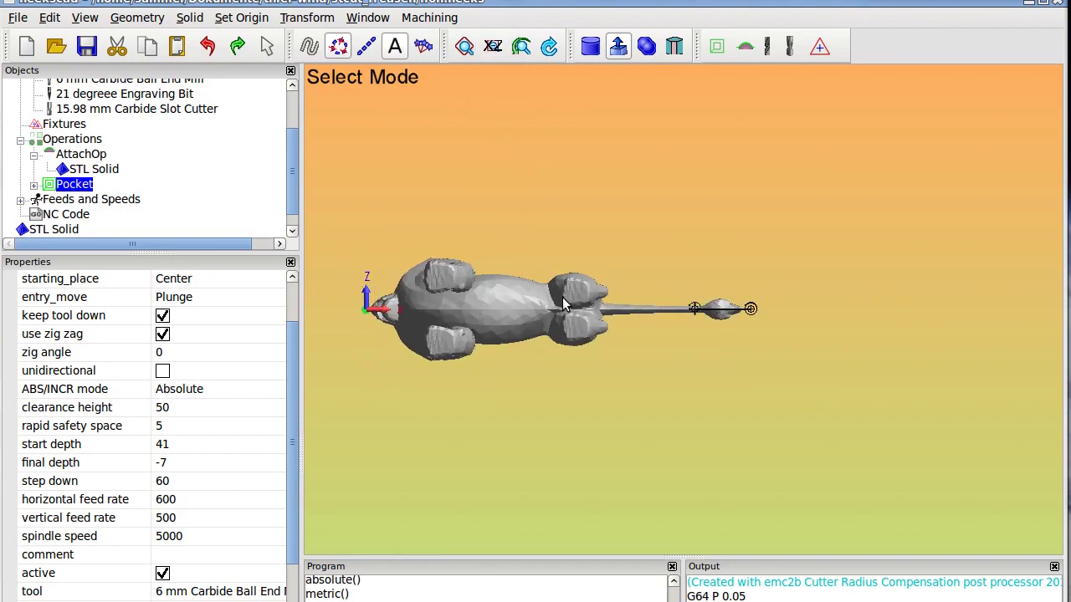
{"action": "middle_click_drag", "start_coordinate": [648, 305], "coordinate": [664, 349]}
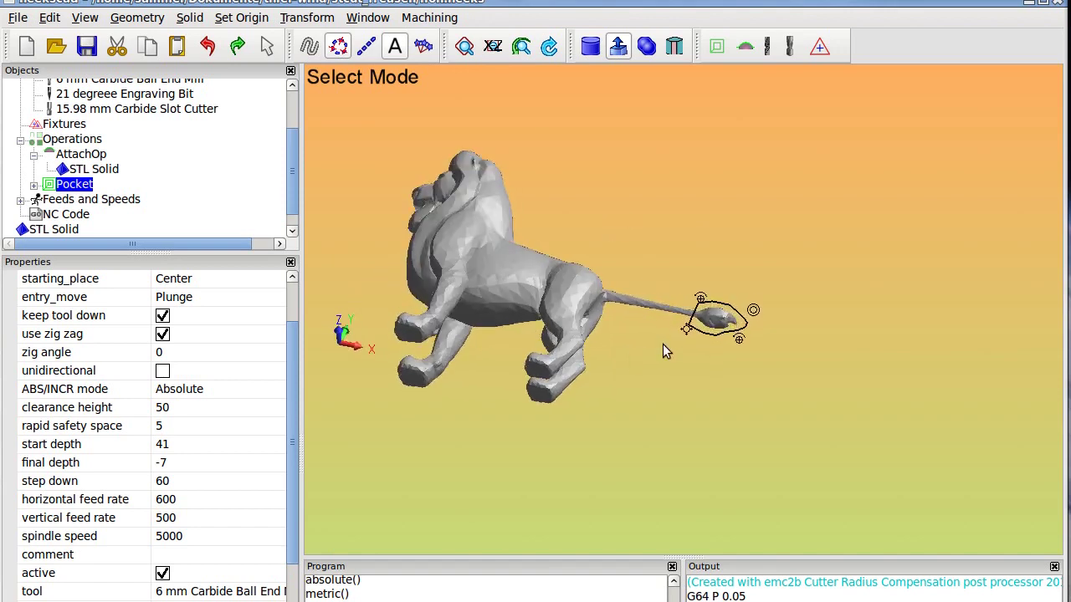
{"action": "scroll", "coordinate": [670, 343], "scroll_direction": "up", "scroll_amount": 6}
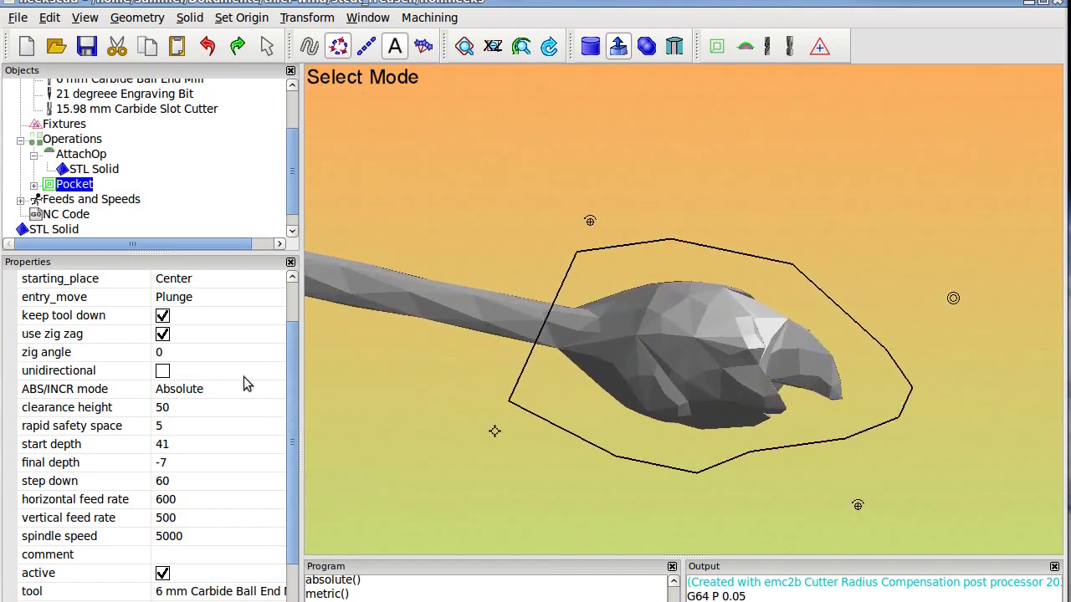
{"action": "scroll", "coordinate": [192, 455], "scroll_direction": "down", "scroll_amount": 3}
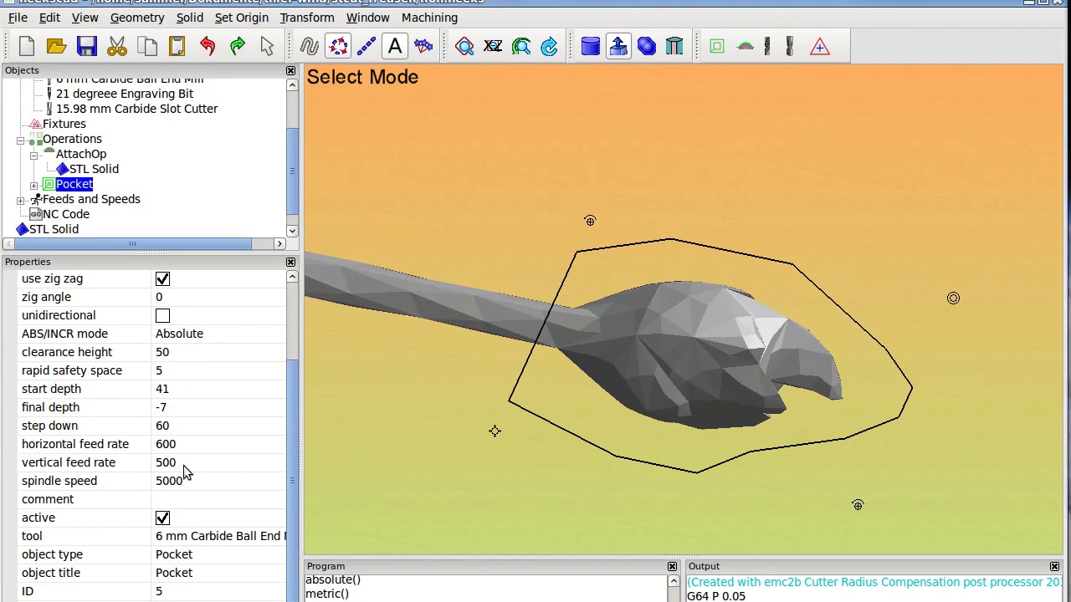
- Select AttachOp and post-process to generate the initial pocket toolpath
{"action": "left_click", "coordinate": [87, 154]}
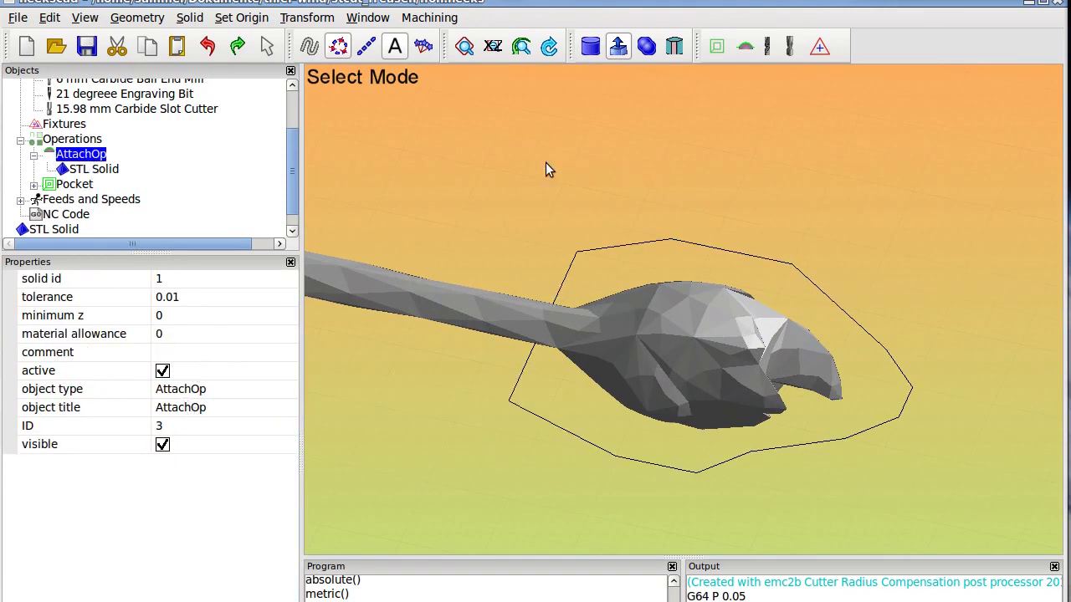
{"action": "left_click", "coordinate": [427, 17]}
{"action": "left_click", "coordinate": [435, 171]}
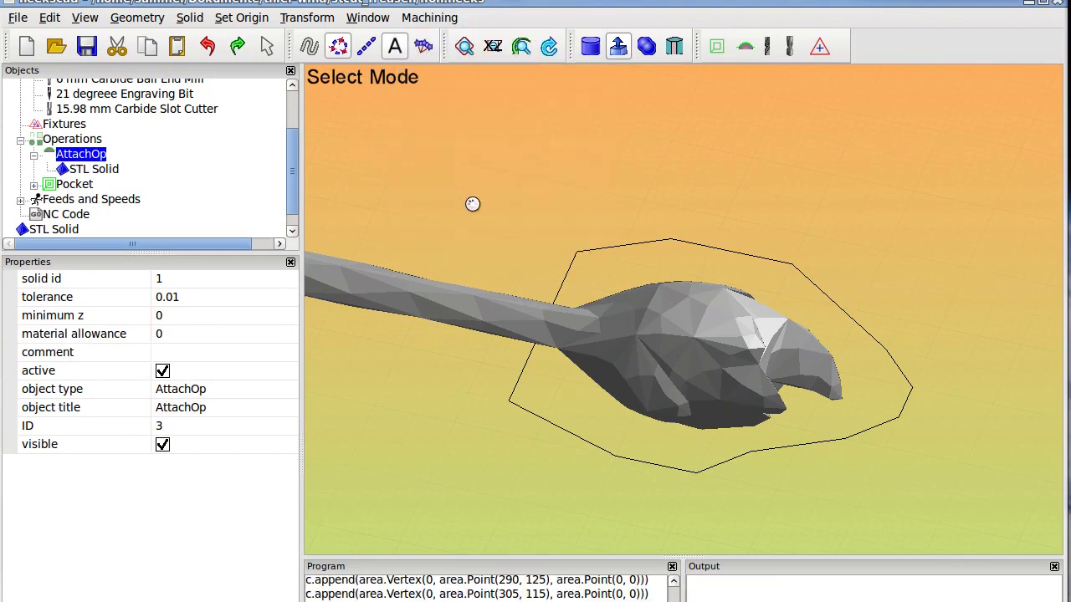
{"action": "mouse_move", "coordinate": [636, 327]}
{"action": "middle_mouse_down"}
{"action": "mouse_move", "coordinate": [669, 259]}
{"action": "mouse_move", "coordinate": [666, 291]}
{"action": "middle_mouse_up"}
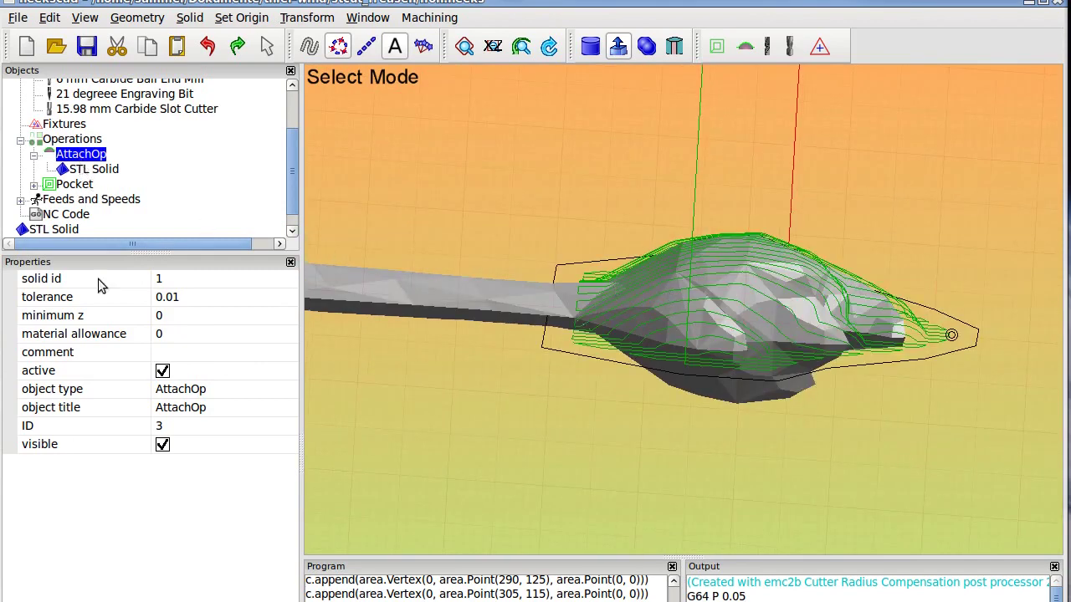
- Set AttachOp's minimum z to -5 and post-process again to regenerate the toolpath
{"action": "left_click", "coordinate": [170, 315]}
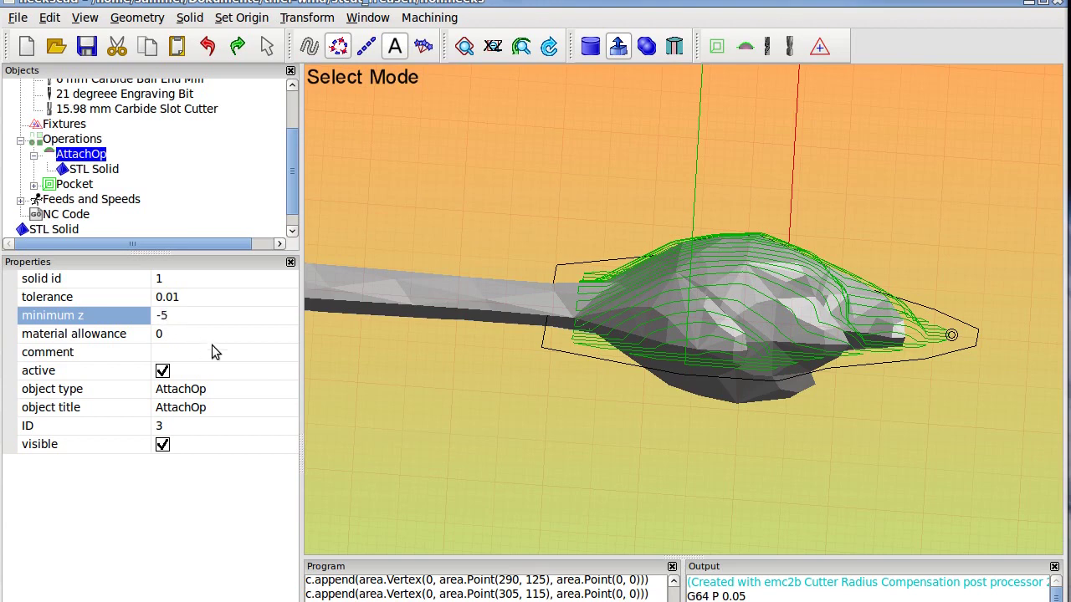
{"action": "key", "text": "Return"}
{"action": "left_click", "coordinate": [309, 372]}
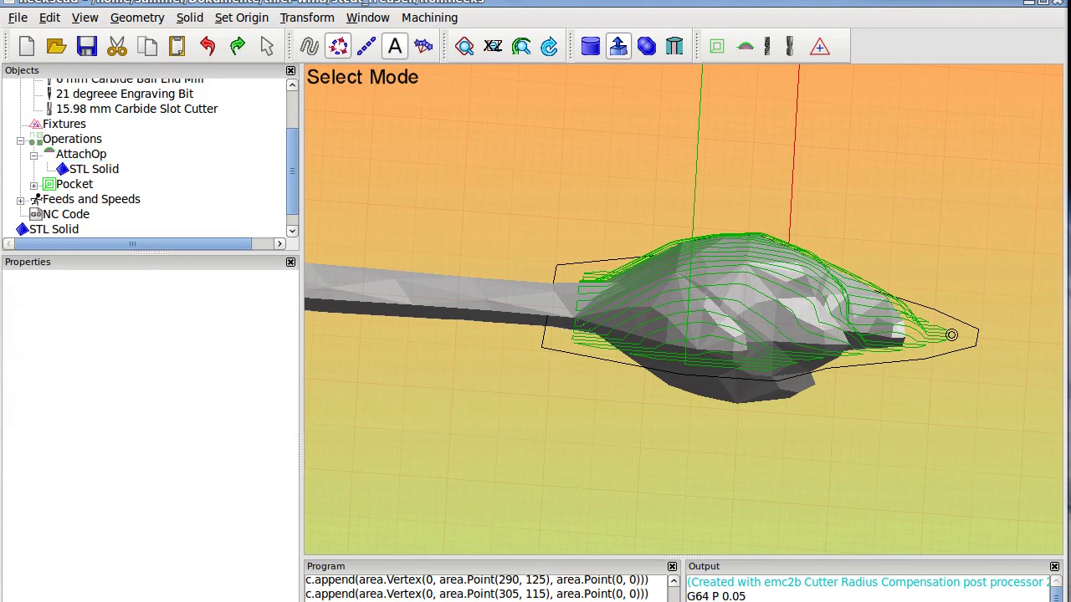
{"action": "left_click", "coordinate": [430, 19]}
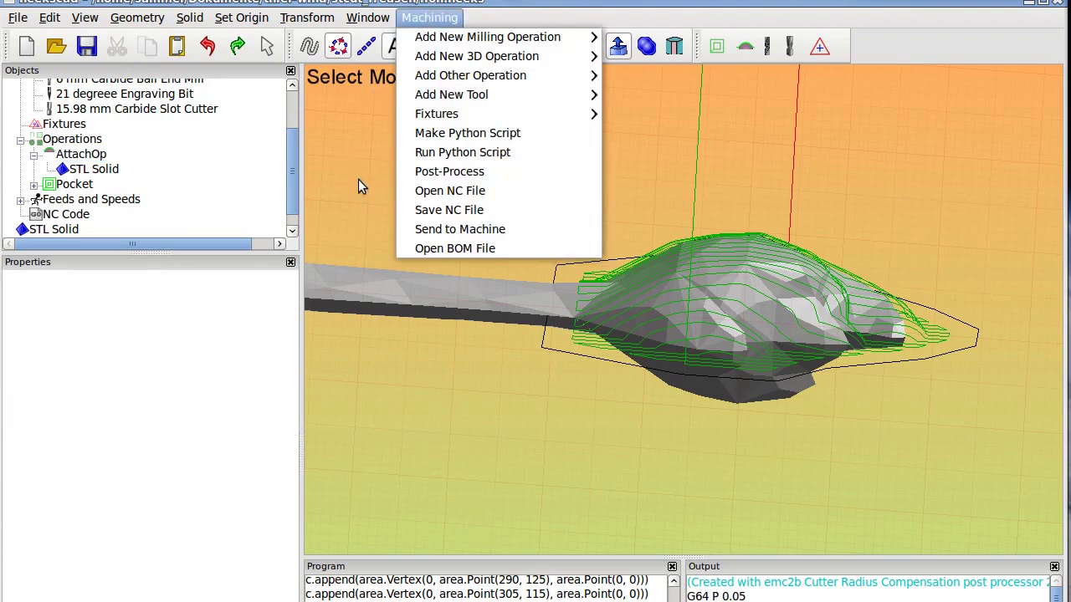
{"action": "left_click", "coordinate": [425, 173]}
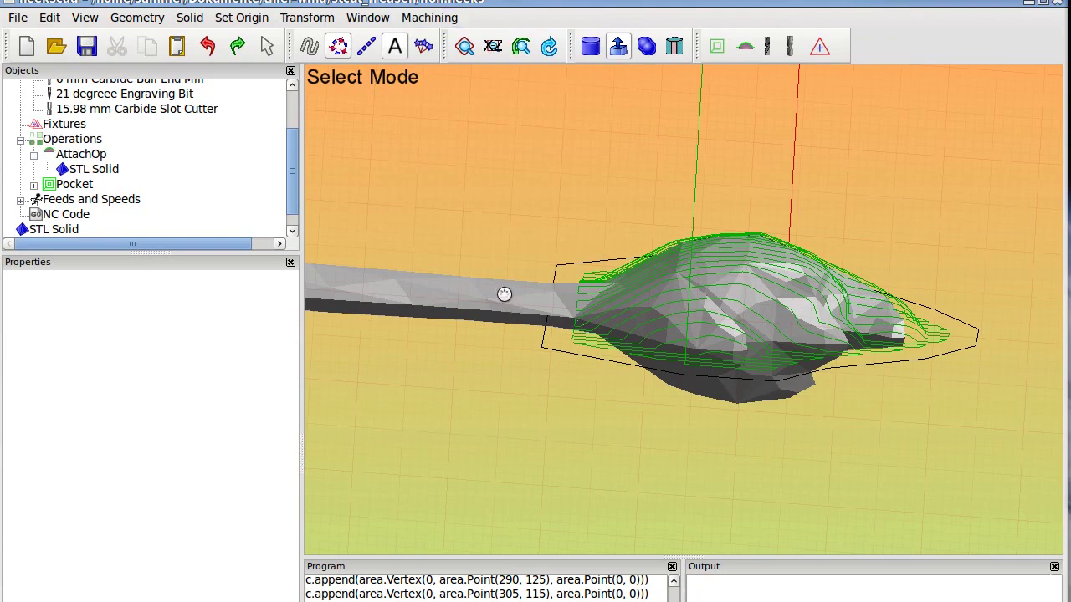
{"action": "middle_click_drag", "start_coordinate": [504, 293], "coordinate": [654, 394]}
- Copy the Pocket operation to the clipboard
{"action": "left_click", "coordinate": [81, 186]}
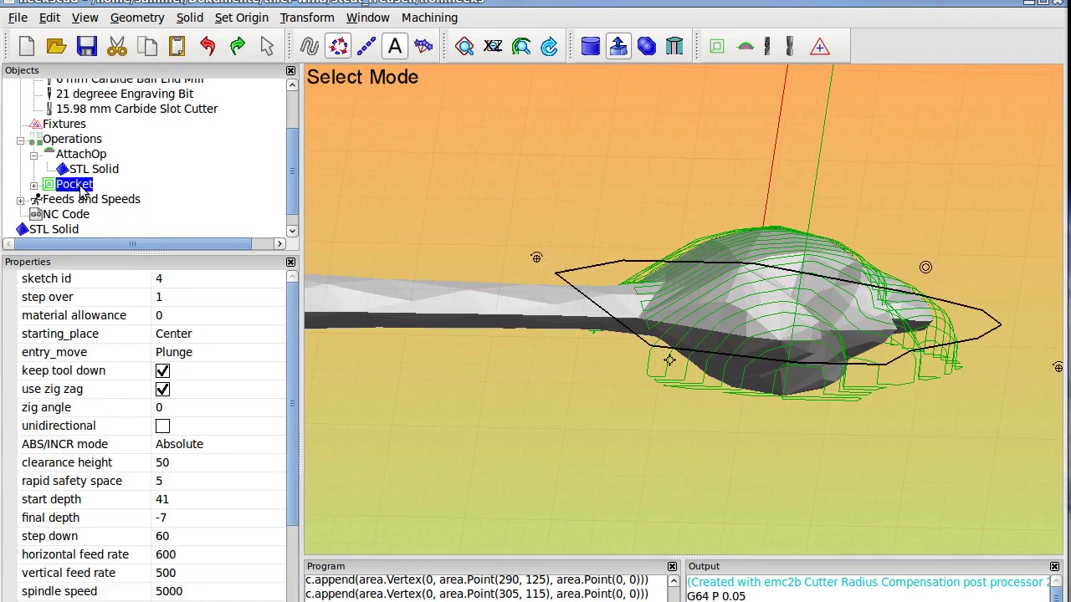
{"action": "middle_click_drag", "start_coordinate": [536, 276], "coordinate": [538, 350]}
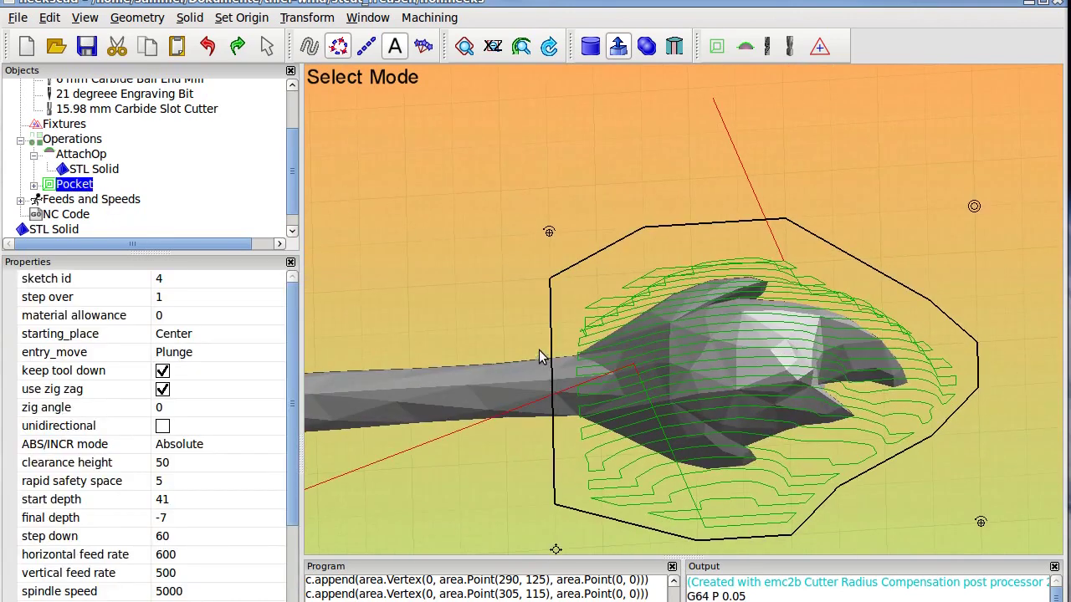
{"action": "right_click", "coordinate": [76, 190]}
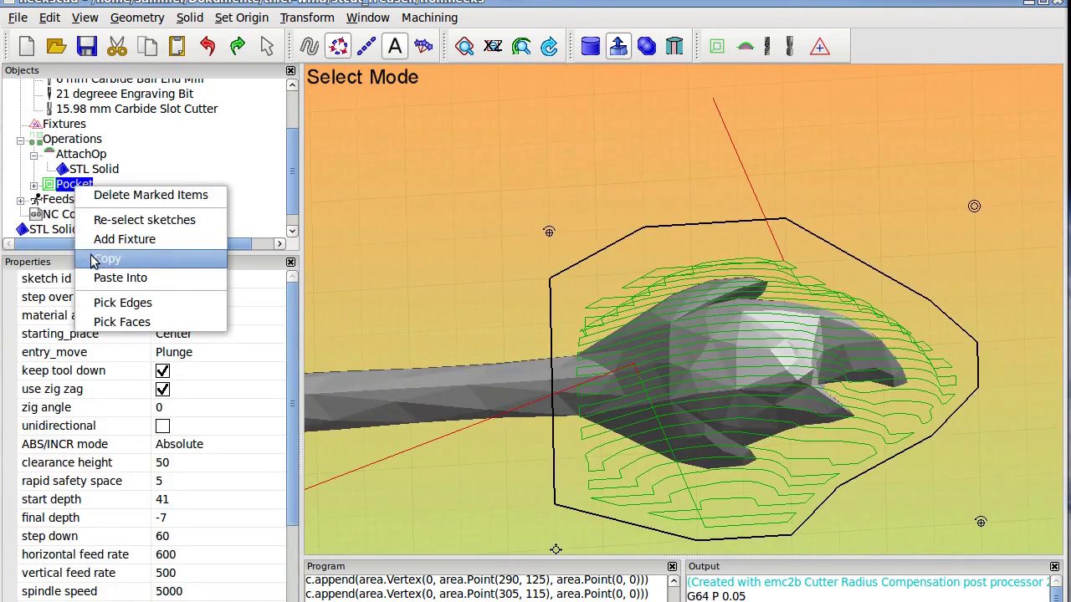
{"action": "left_click", "coordinate": [89, 257]}
{"action": "left_click", "coordinate": [80, 156]}
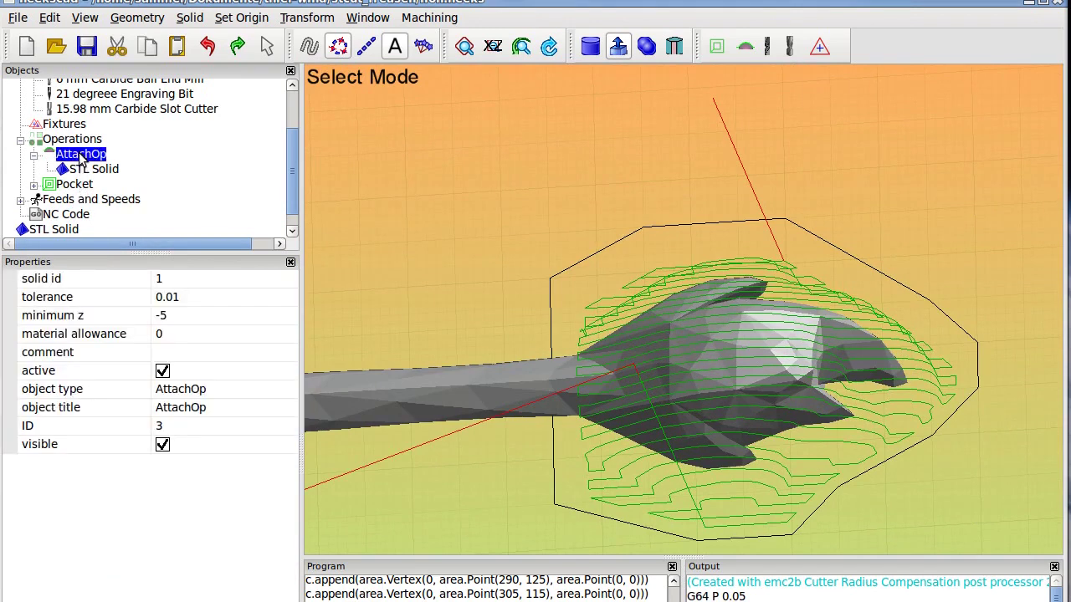
{"action": "right_click", "coordinate": [81, 159]}
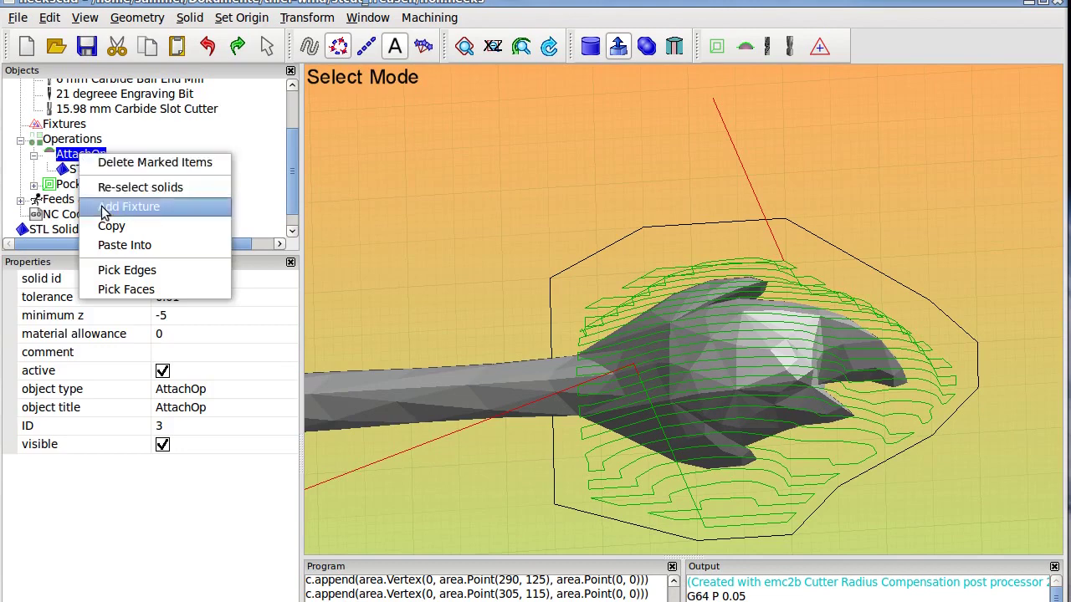
{"action": "left_click", "coordinate": [98, 227]}
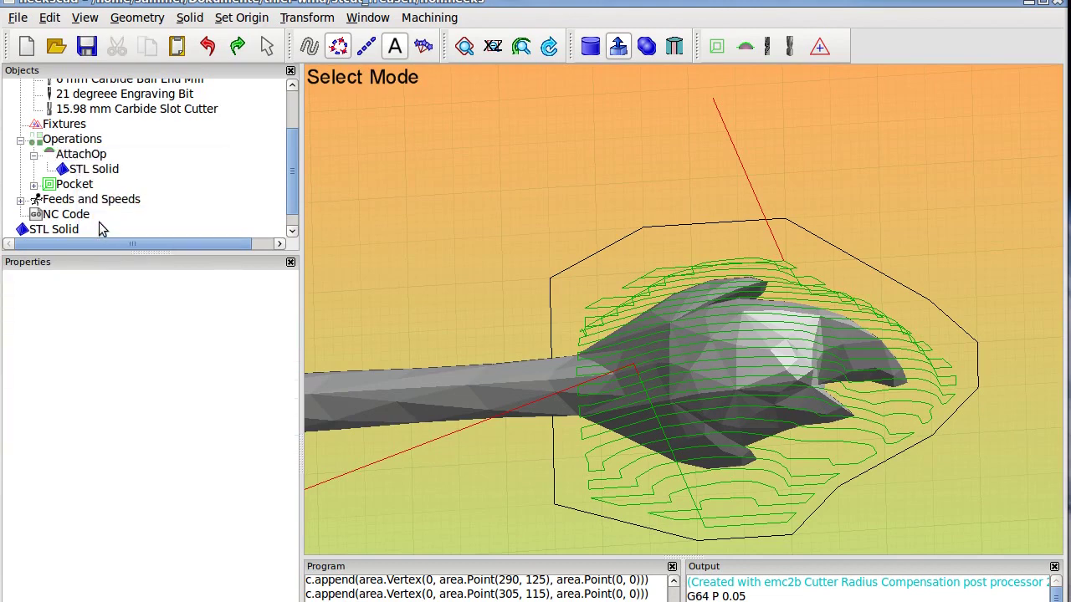
{"action": "scroll", "coordinate": [117, 205], "scroll_direction": "down", "scroll_amount": 1}
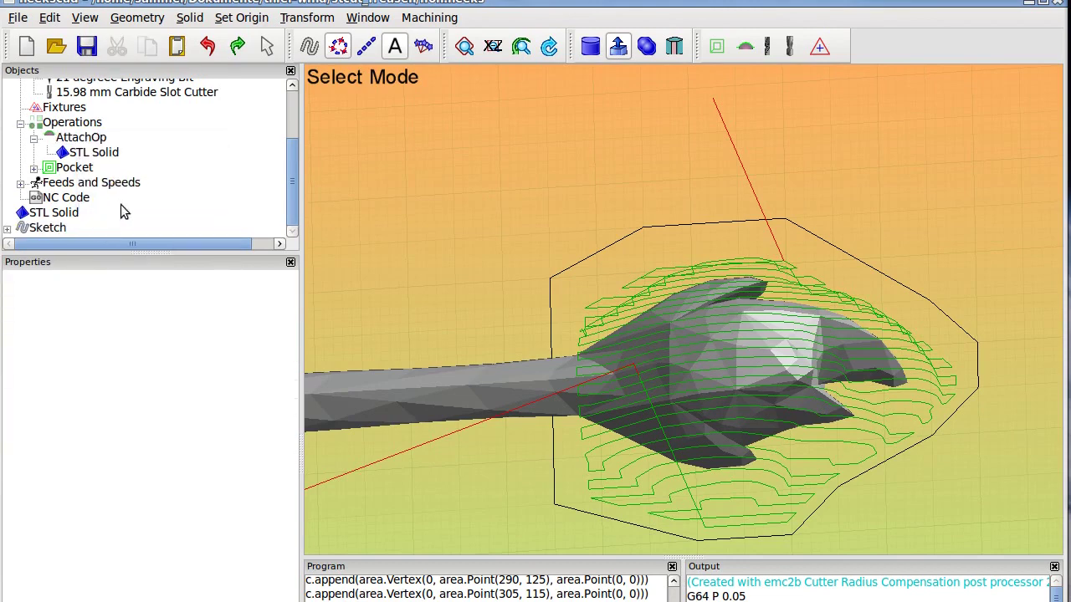
{"action": "left_click", "coordinate": [74, 168]}
{"action": "right_click", "coordinate": [71, 168]}
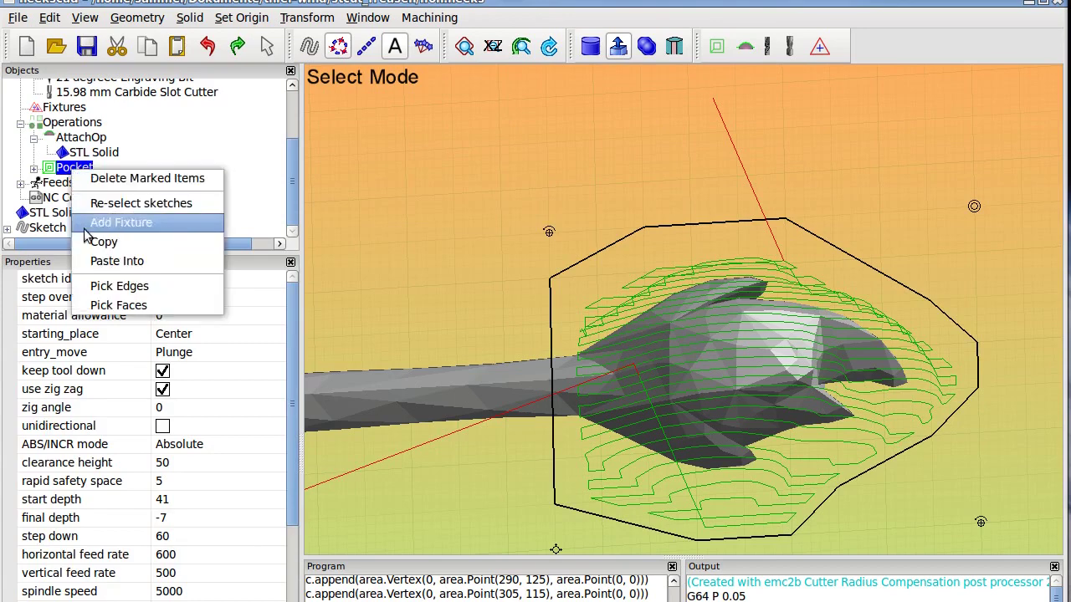
{"action": "left_click", "coordinate": [90, 242]}
- Paste the copied Pocket into the Operations group, creating a second Pocket
{"action": "left_click", "coordinate": [77, 138]}
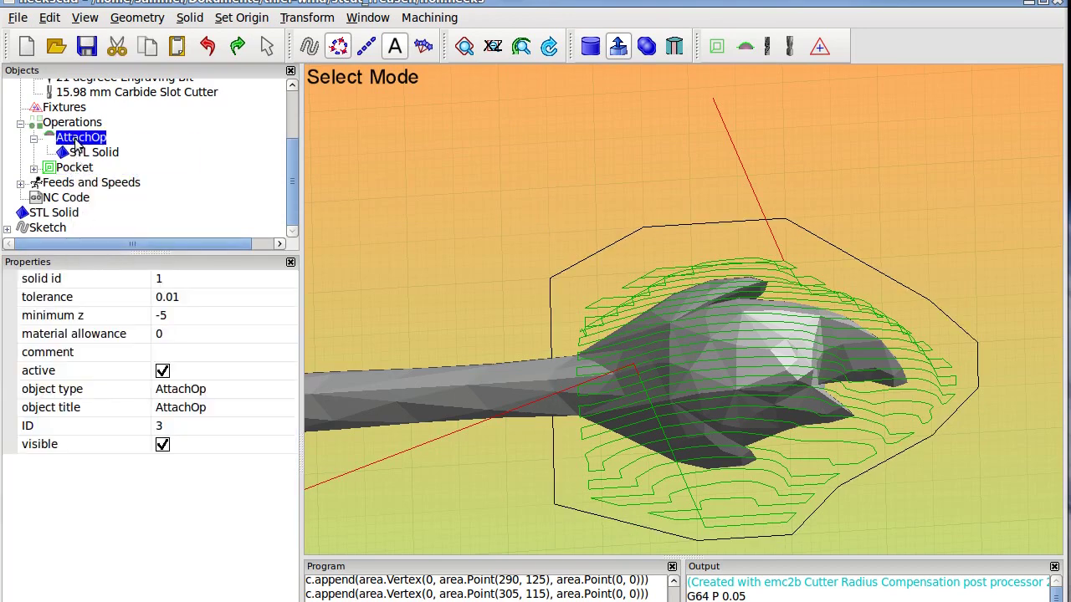
{"action": "right_click", "coordinate": [77, 144]}
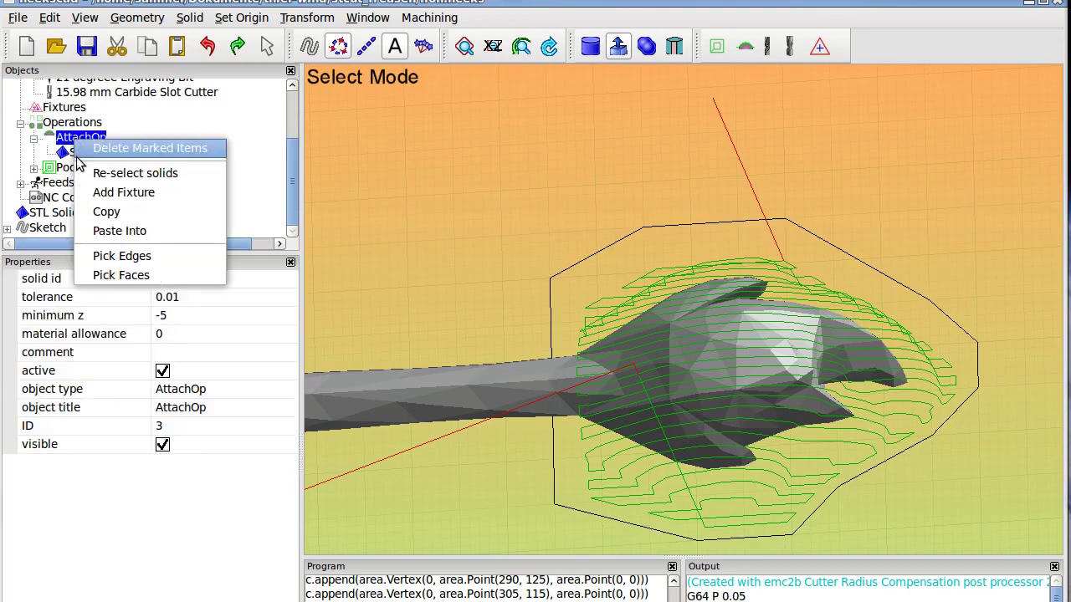
{"action": "left_click", "coordinate": [94, 232]}
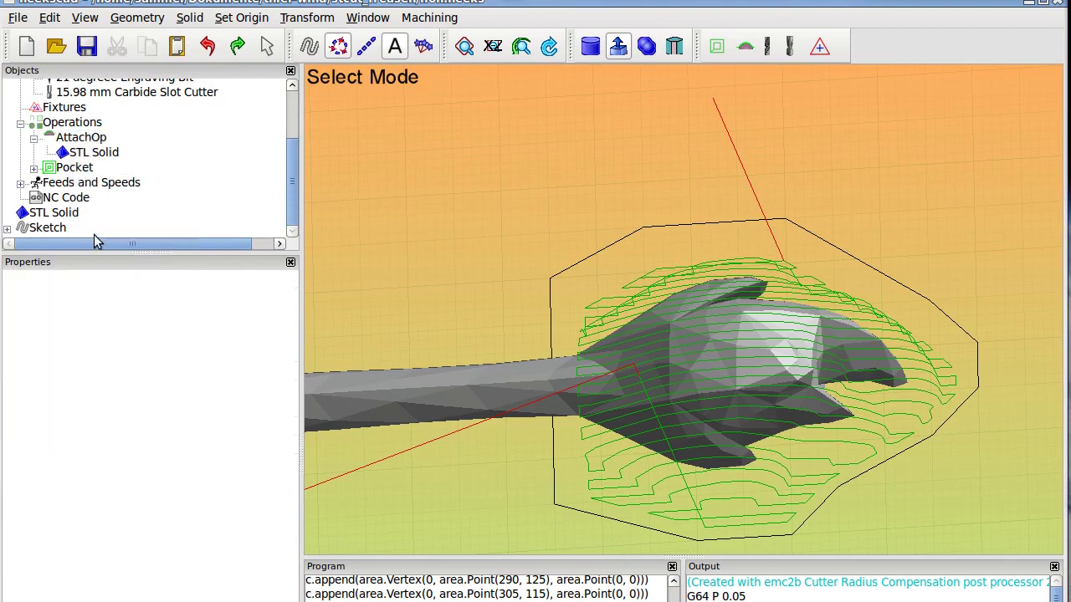
{"action": "left_click", "coordinate": [68, 123]}
{"action": "right_click", "coordinate": [68, 123]}
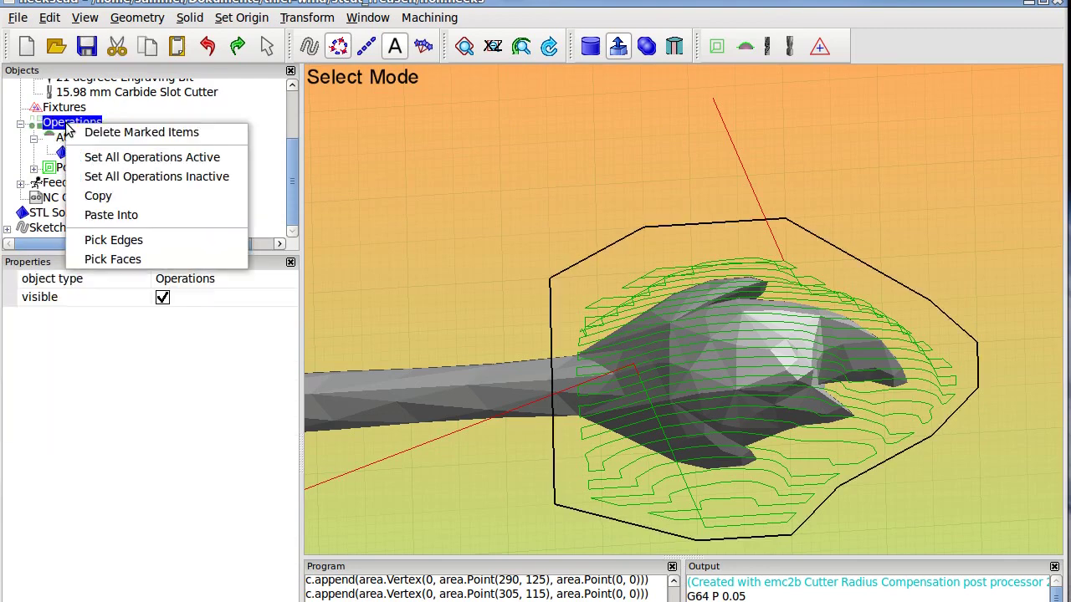
{"action": "left_click", "coordinate": [95, 215]}
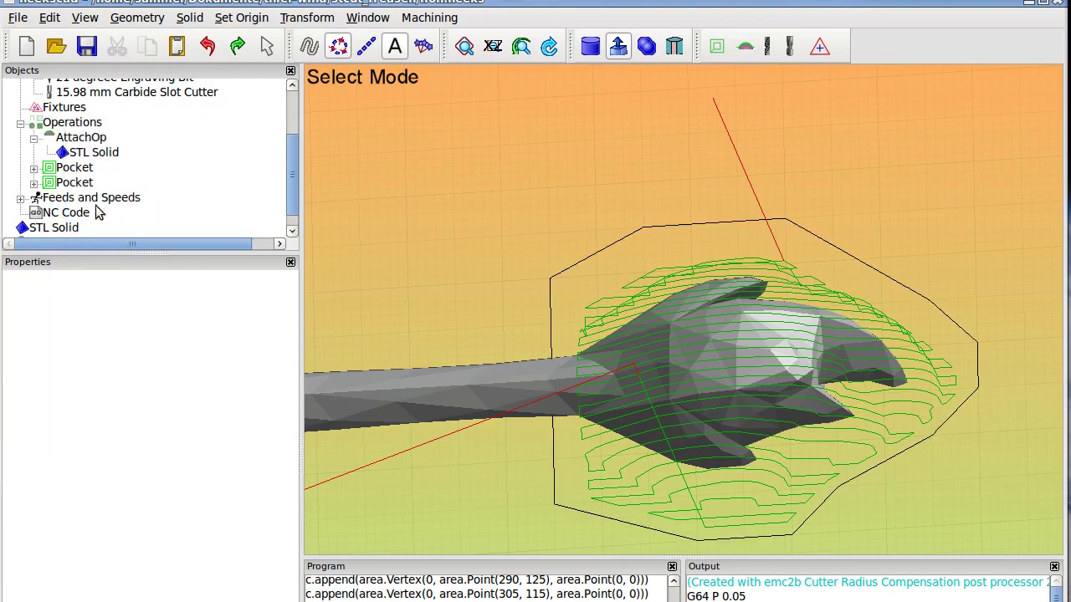
{"action": "left_click", "coordinate": [34, 138]}
{"action": "left_click", "coordinate": [76, 138]}
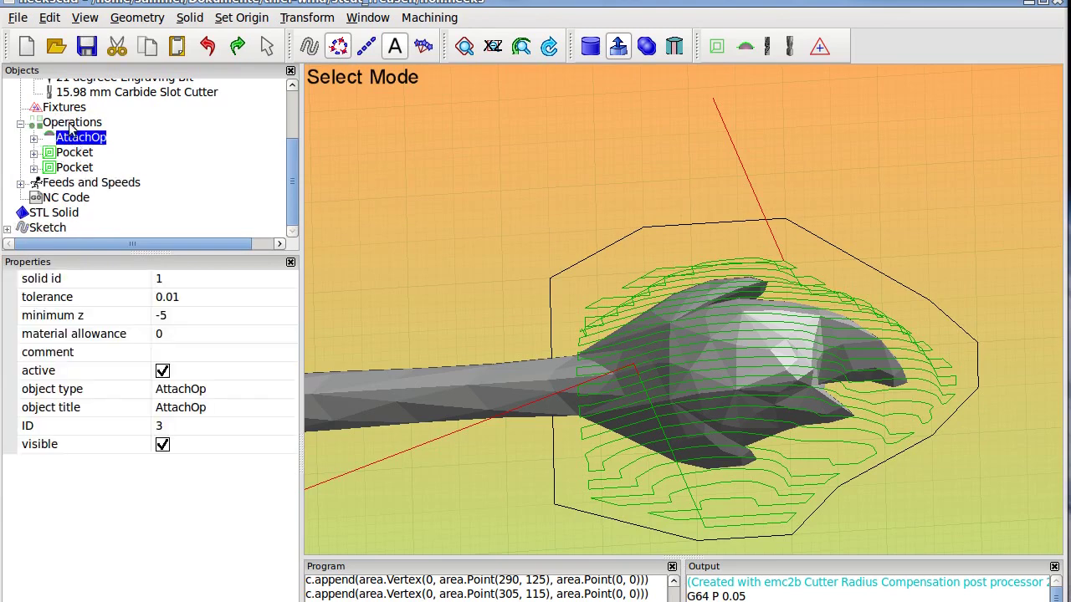
{"action": "left_click", "coordinate": [72, 122]}
{"action": "left_click", "coordinate": [75, 167]}
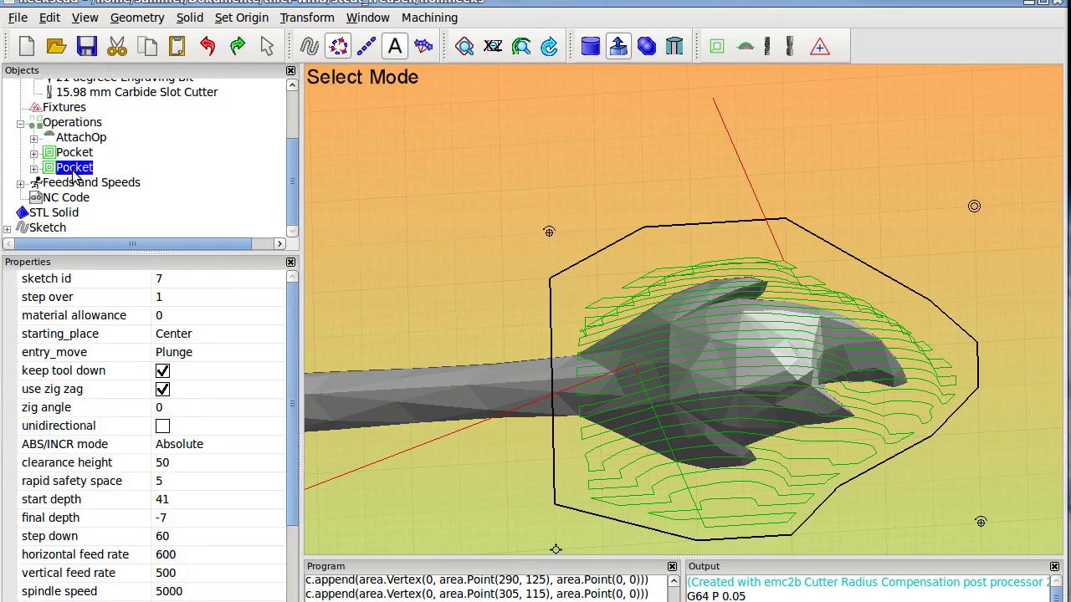
- Set the second Pocket's zig angle to 90
{"action": "left_click", "coordinate": [166, 408]}
{"action": "type", "text": "90"}
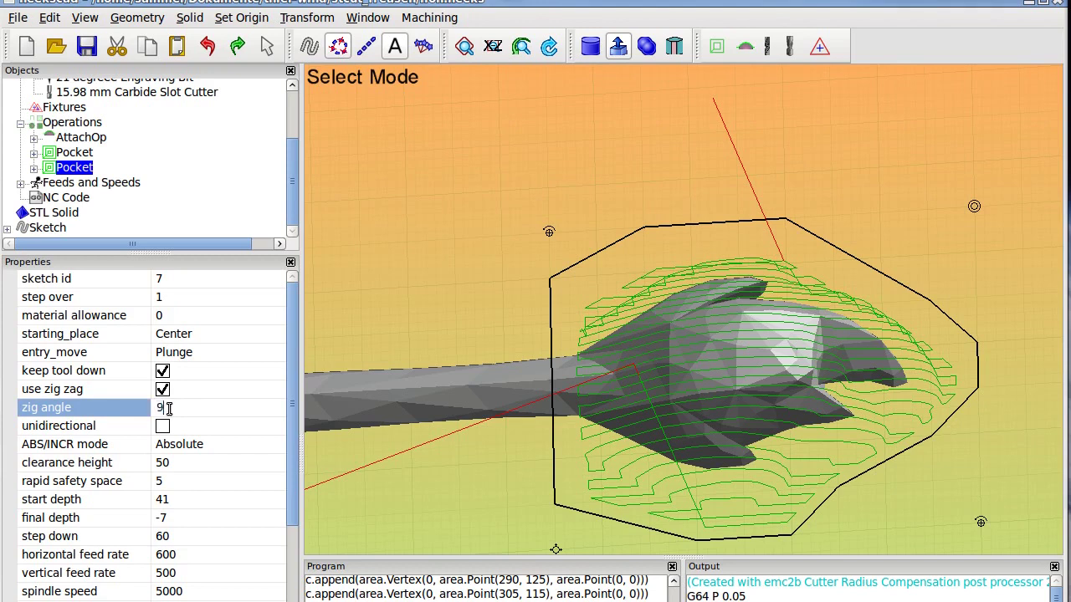
{"action": "key", "text": "Return"}
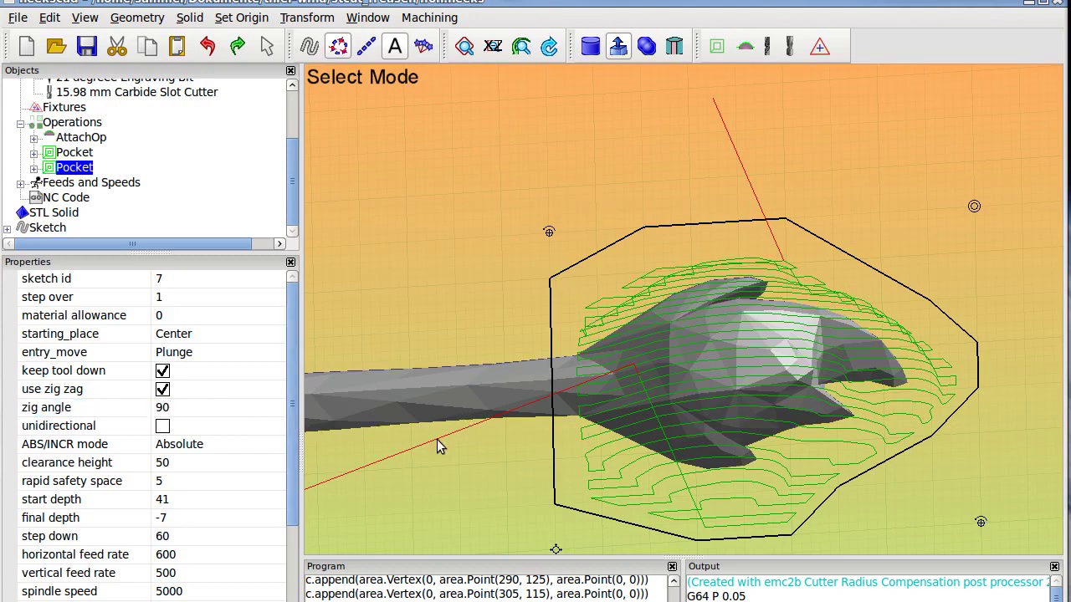
{"action": "key", "text": "Escape"}
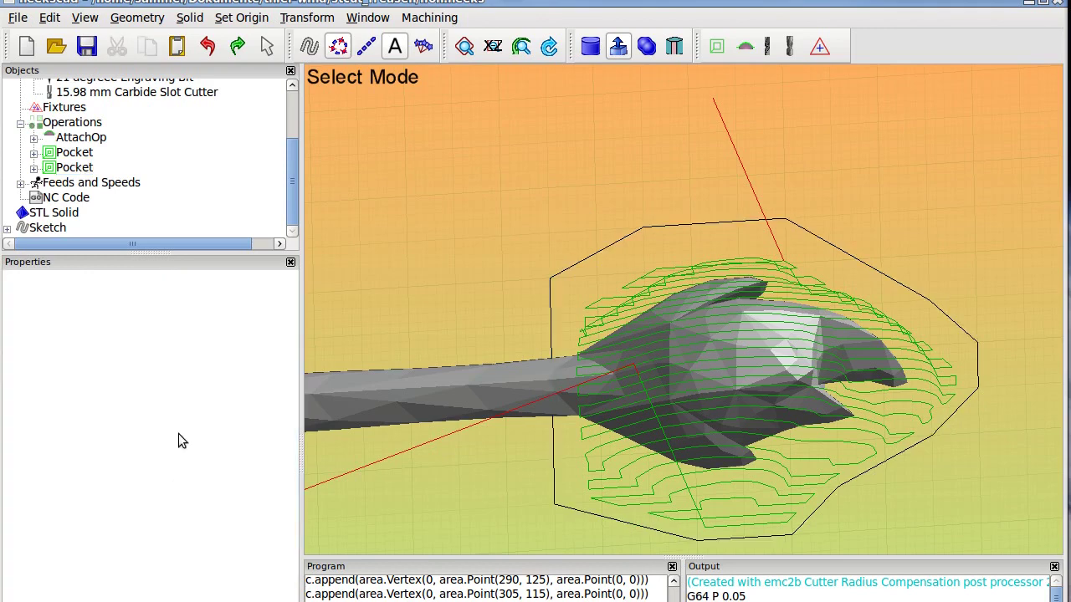
- Post-process and orbit to inspect the crisscross toolpath mesh over the tail
{"action": "left_click", "coordinate": [419, 18]}
{"action": "left_click", "coordinate": [441, 176]}
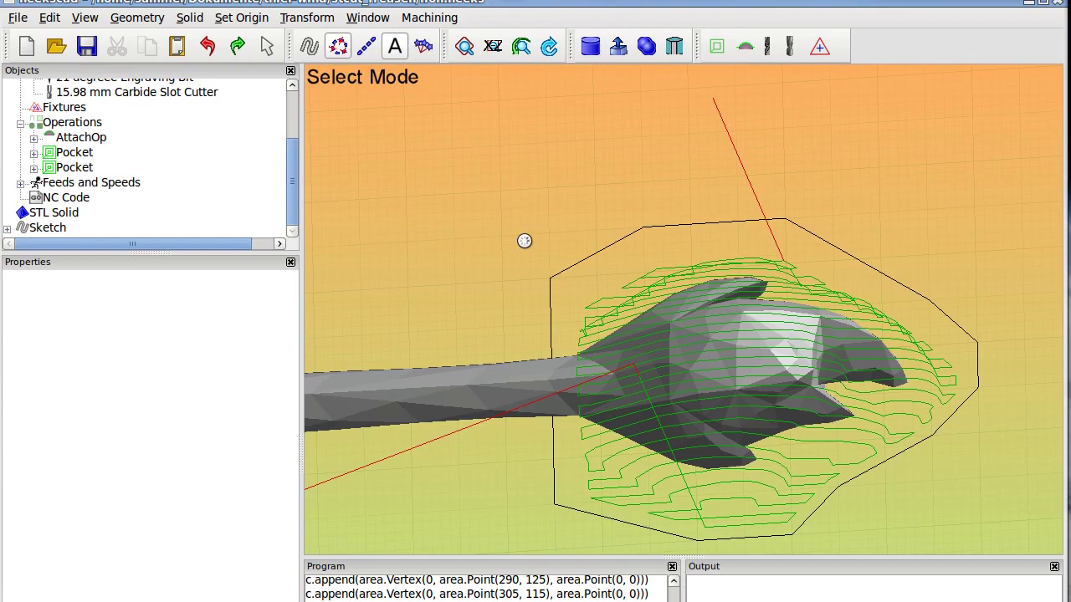
{"action": "middle_click_drag", "start_coordinate": [649, 409], "coordinate": [744, 371]}
{"action": "scroll", "coordinate": [745, 376], "scroll_direction": "up", "scroll_amount": 5}
{"action": "scroll", "coordinate": [747, 390], "scroll_direction": "down", "scroll_amount": 5}
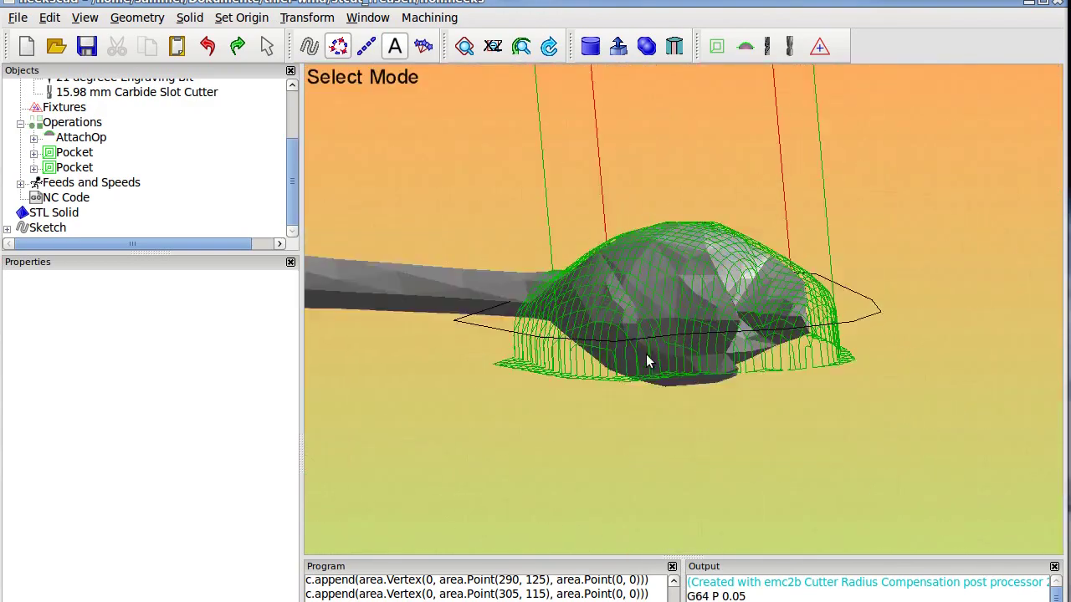
{"action": "middle_click_drag", "start_coordinate": [648, 359], "coordinate": [684, 427]}
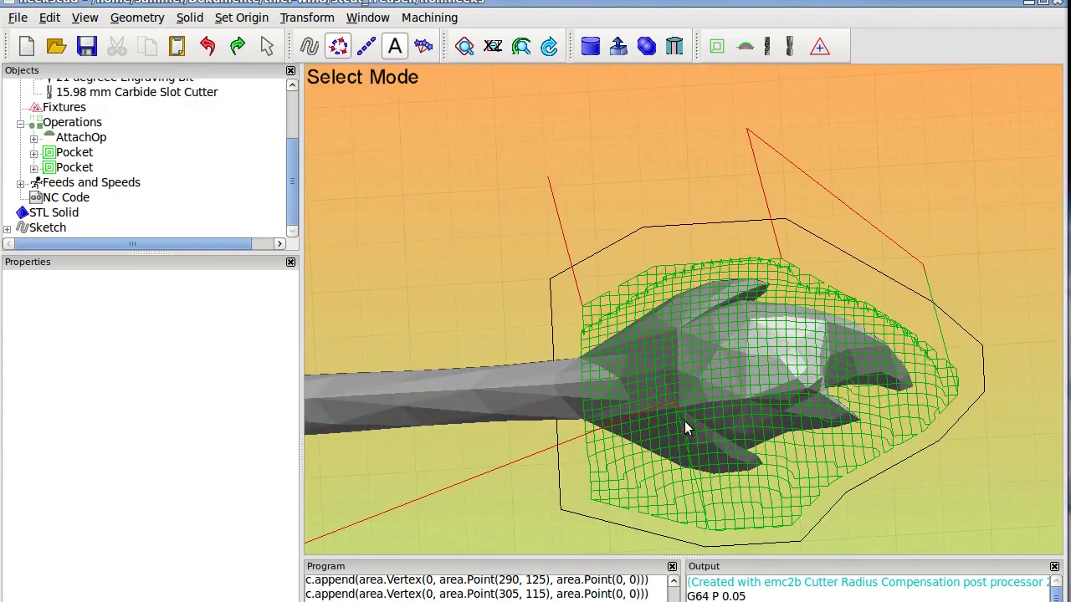
{"action": "left_click", "coordinate": [84, 138]}
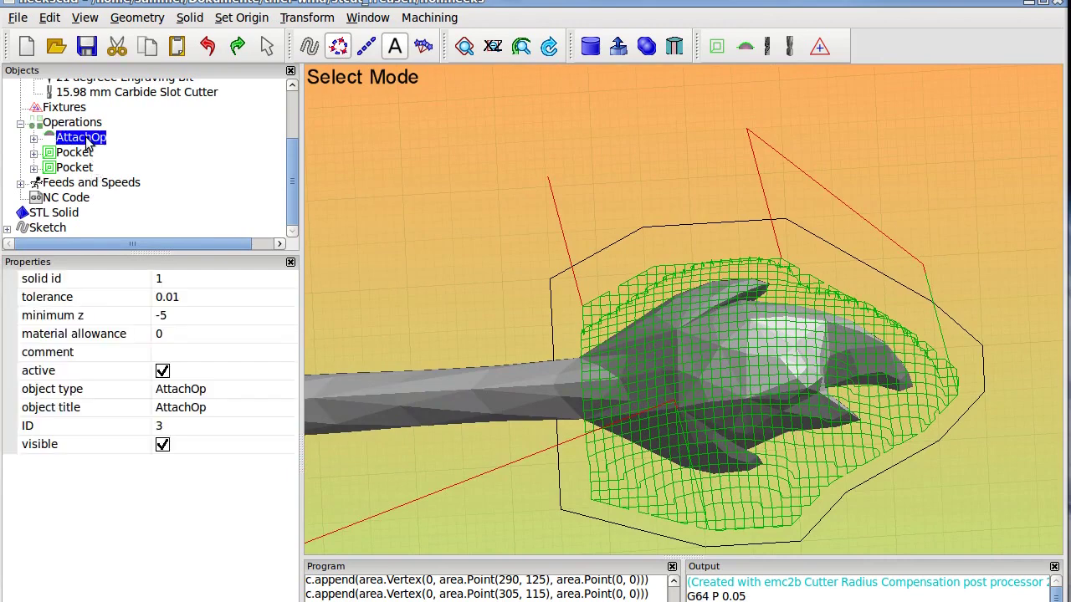
- Change AttachOp's material allowance from 0 to 3, then run Machining > Post-Process
{"action": "left_click", "coordinate": [200, 336]}
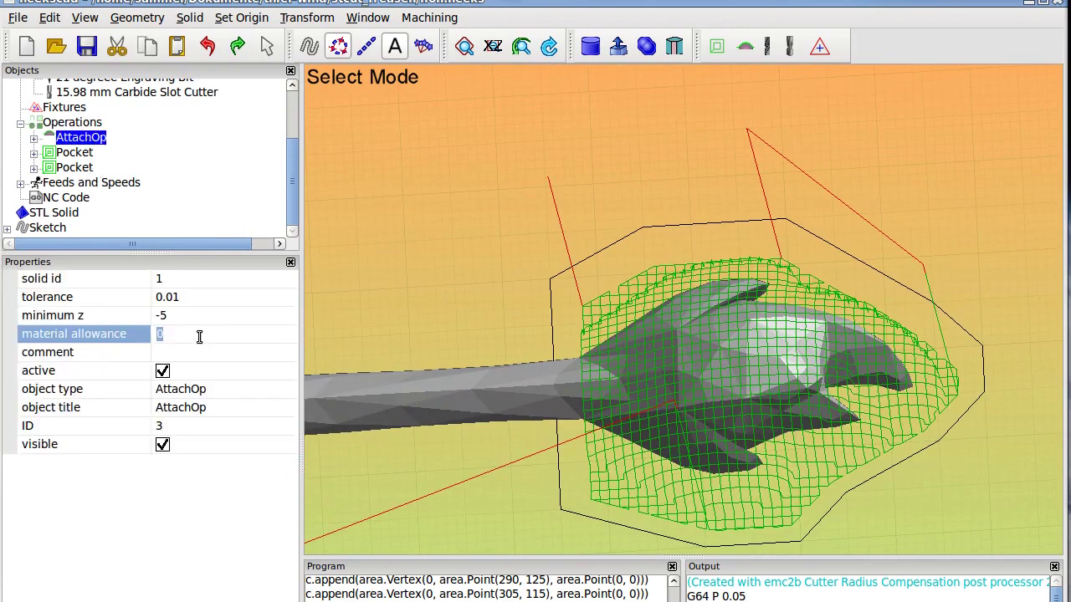
{"action": "type", "text": "3"}
{"action": "left_click", "coordinate": [431, 244]}
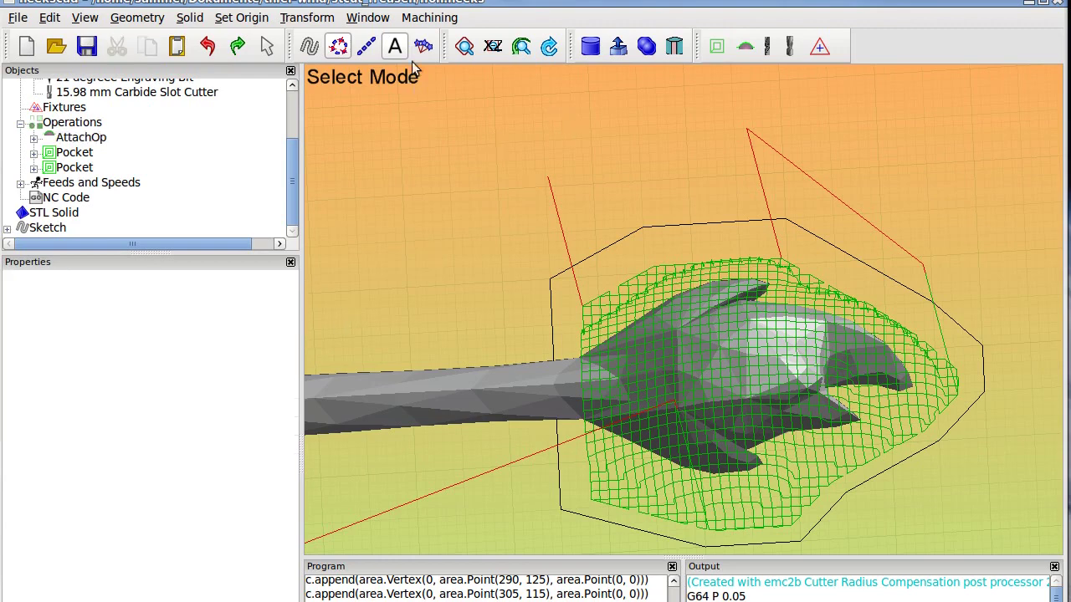
{"action": "left_click", "coordinate": [426, 18]}
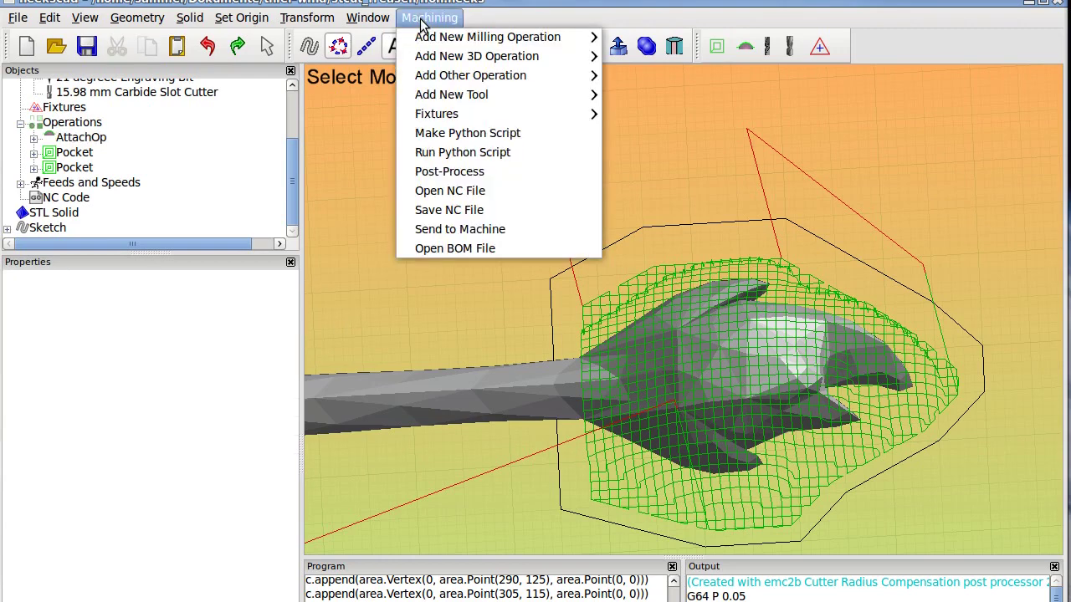
{"action": "left_click", "coordinate": [483, 173]}
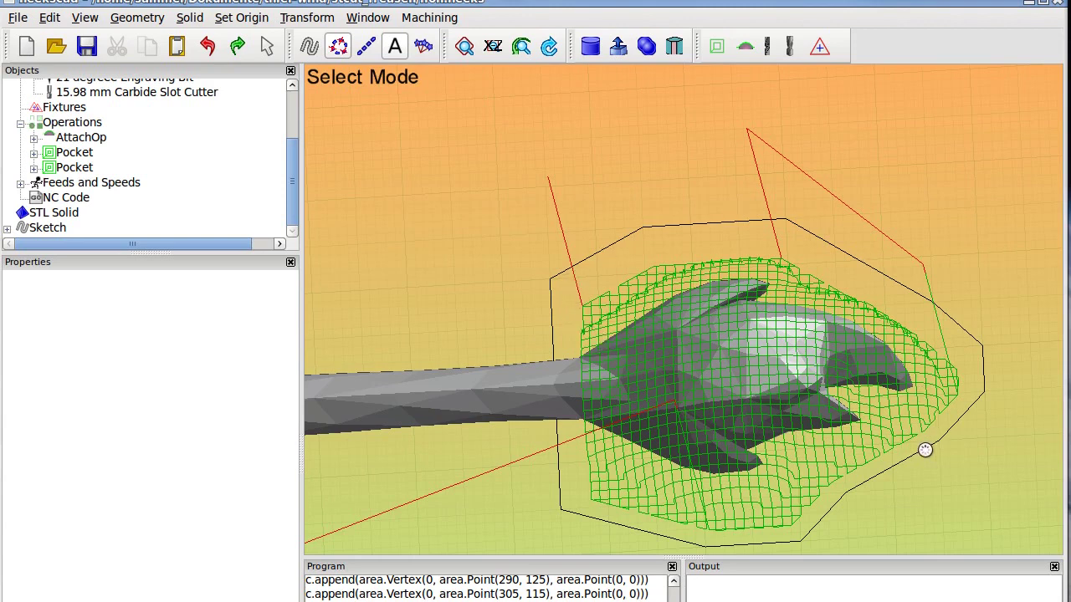
{"action": "middle_click_drag", "start_coordinate": [924, 450], "coordinate": [868, 307]}
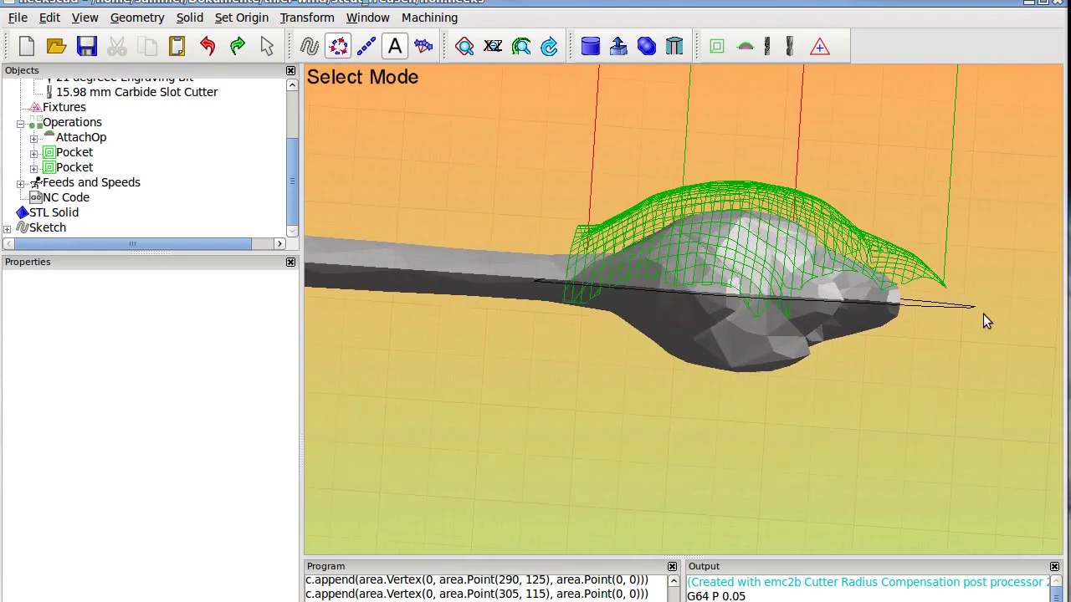
{"action": "middle_click_drag", "start_coordinate": [965, 313], "coordinate": [979, 393]}
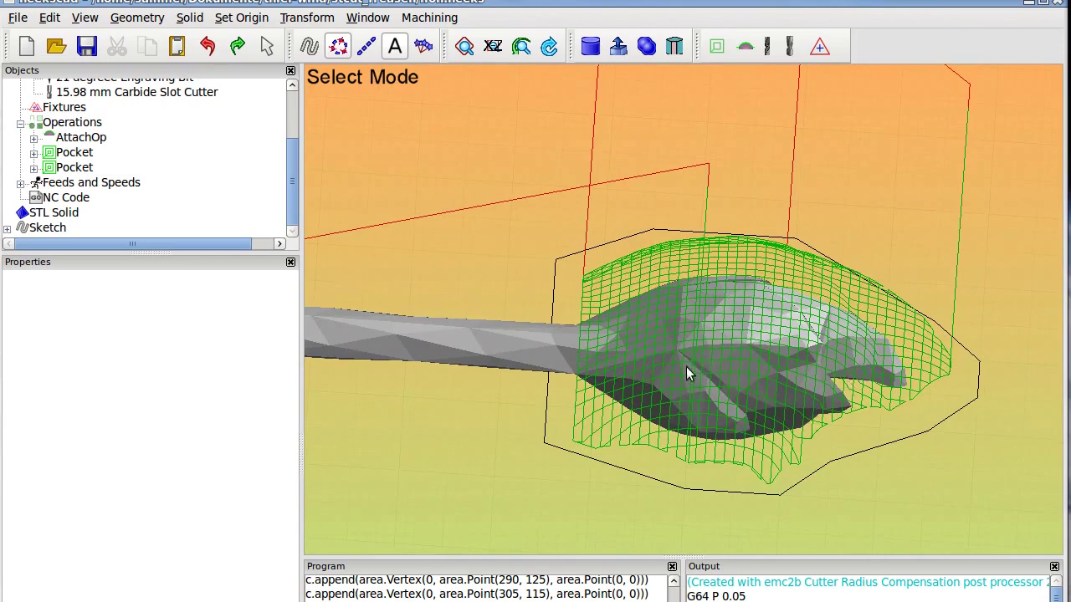
{"action": "middle_click_drag", "start_coordinate": [686, 371], "coordinate": [718, 417]}
{"action": "scroll", "coordinate": [728, 423], "scroll_direction": "down", "scroll_amount": 1}
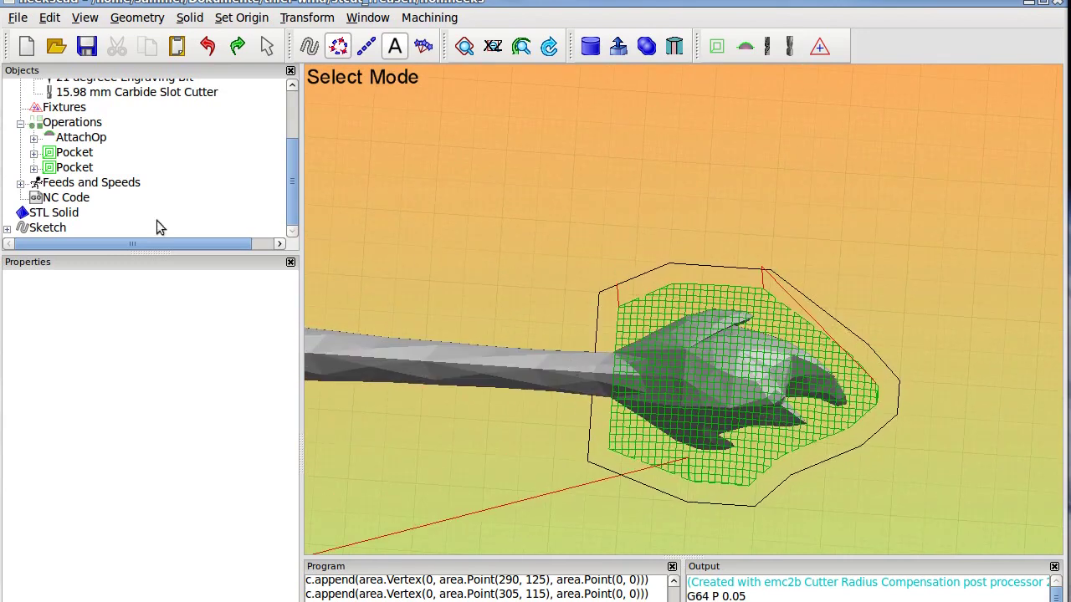
- Select the tail's boundary Sketch and start Transform > Move Scale on it
{"action": "left_click", "coordinate": [58, 227]}
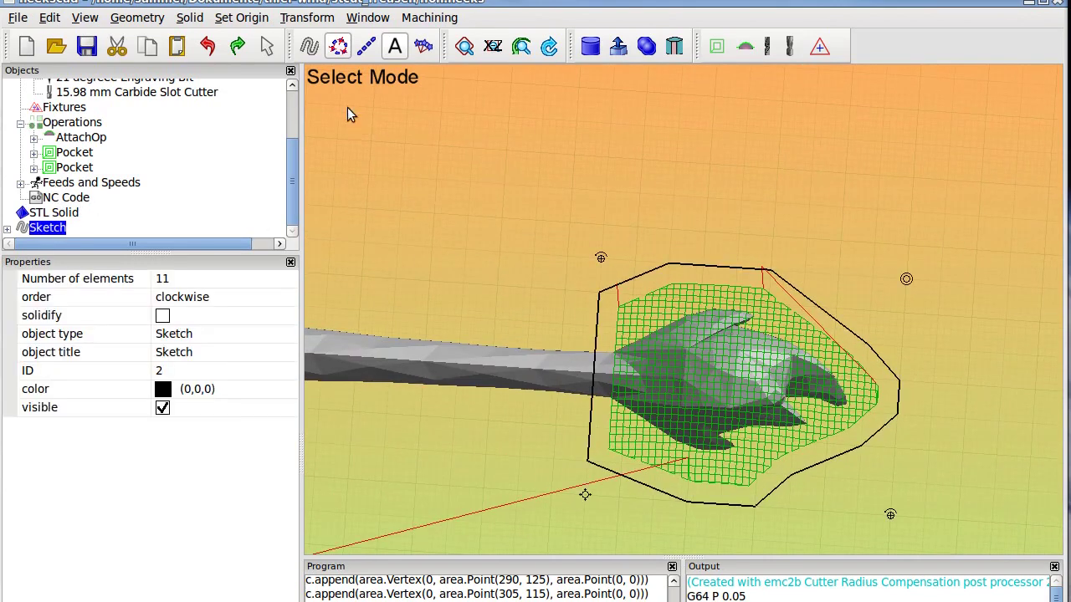
{"action": "left_click", "coordinate": [325, 18]}
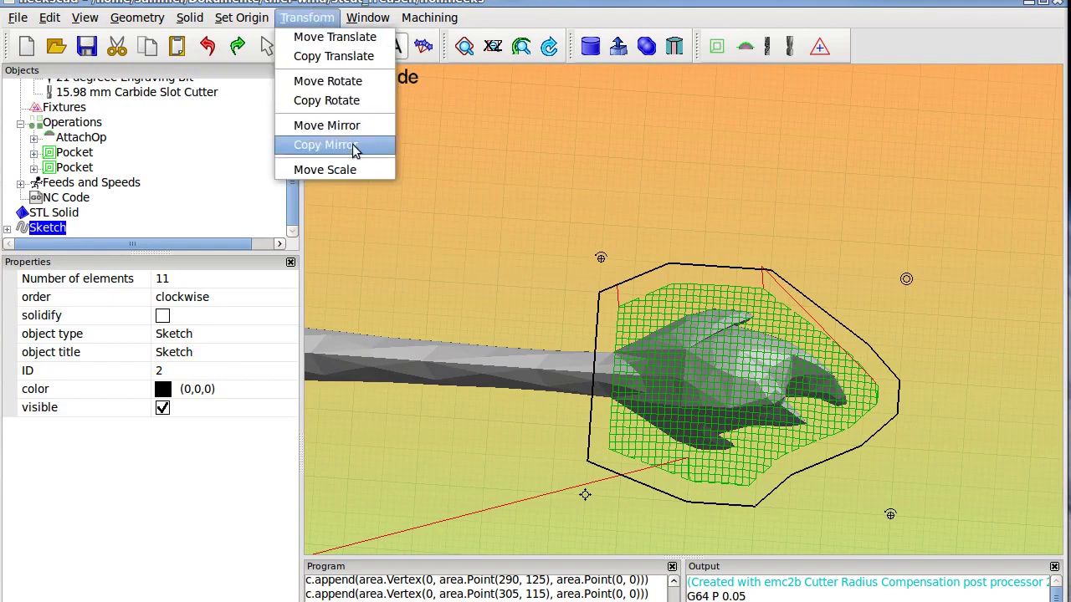
{"action": "left_click", "coordinate": [341, 169]}
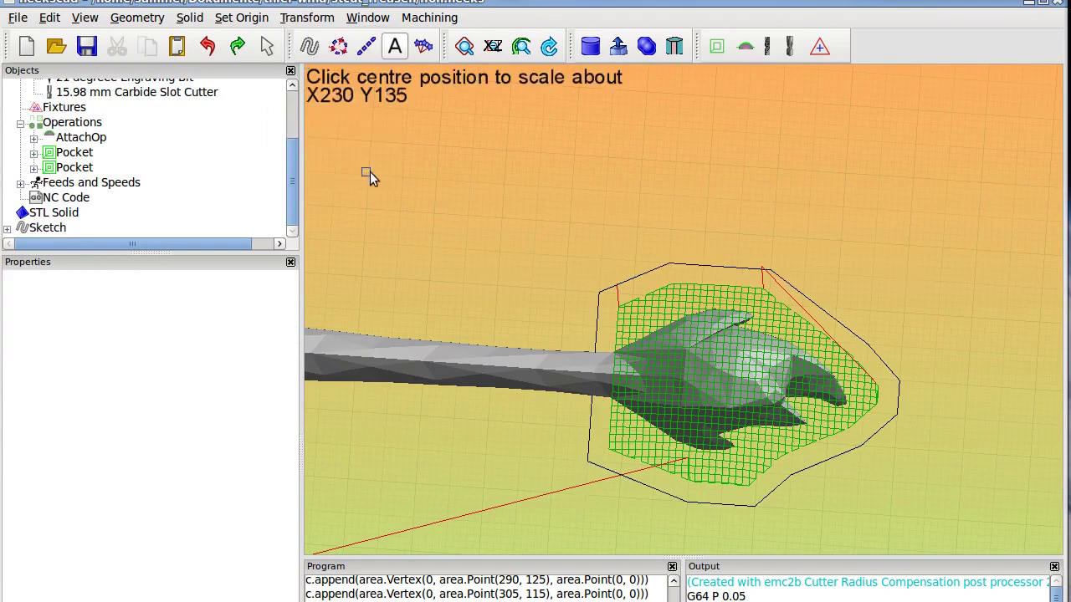